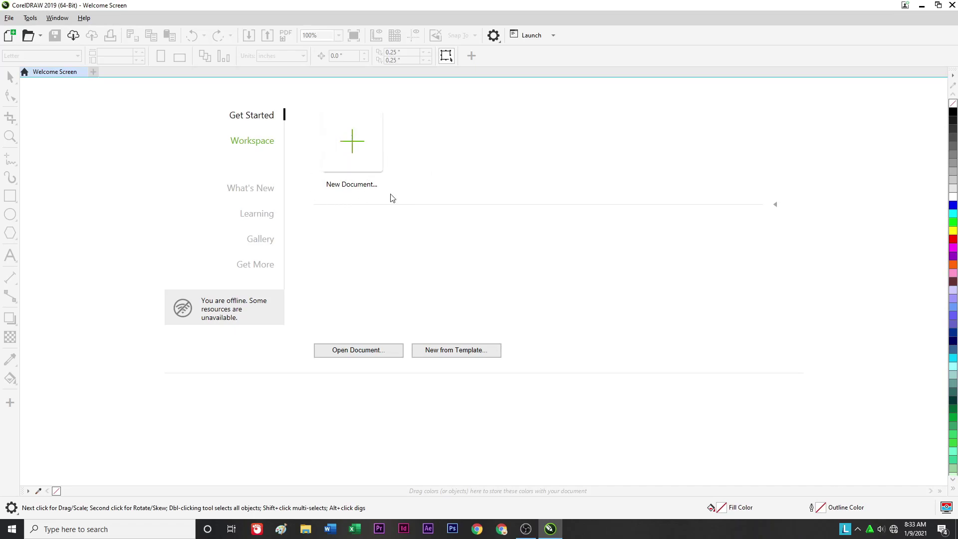
Start a new document and name it Belajar CorelDraw
left_click(366, 158)
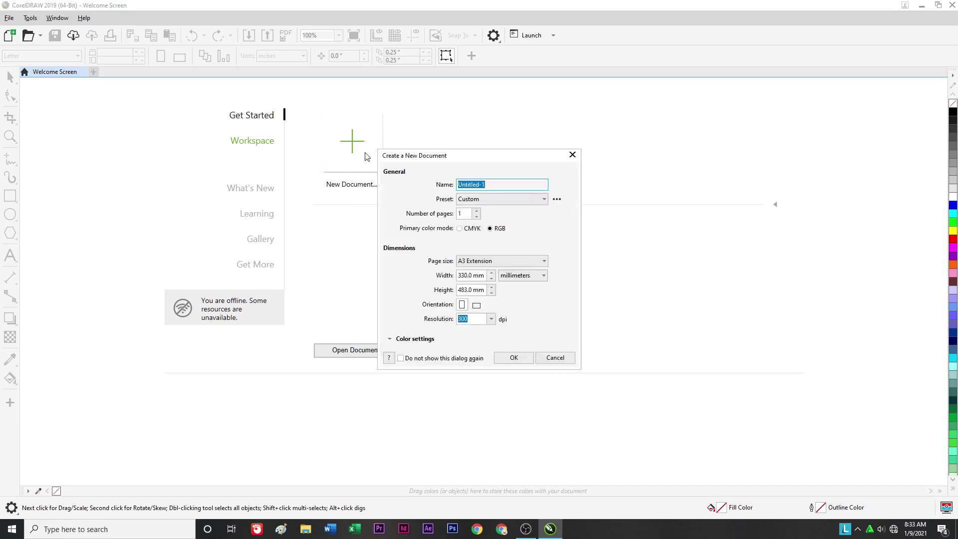
left_click_drag(439, 160, 468, 116)
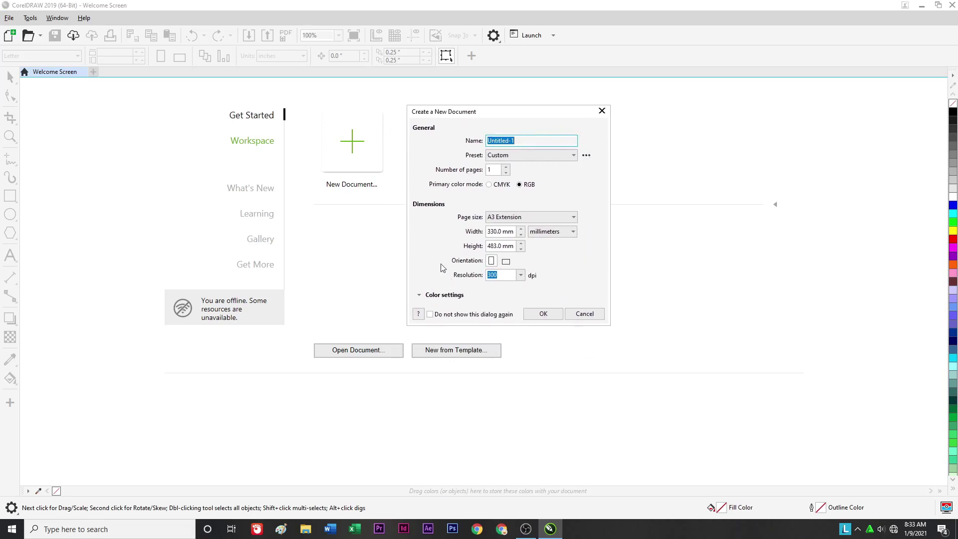
left_click(535, 142)
double_click(517, 141)
type("CO")
key("BackSpace")
key("BackSpace")
key("BackSpace")
key("BackSpace")
Create the document with the Custom preset and the A3 Extension page size
left_click(530, 153)
left_click(575, 167)
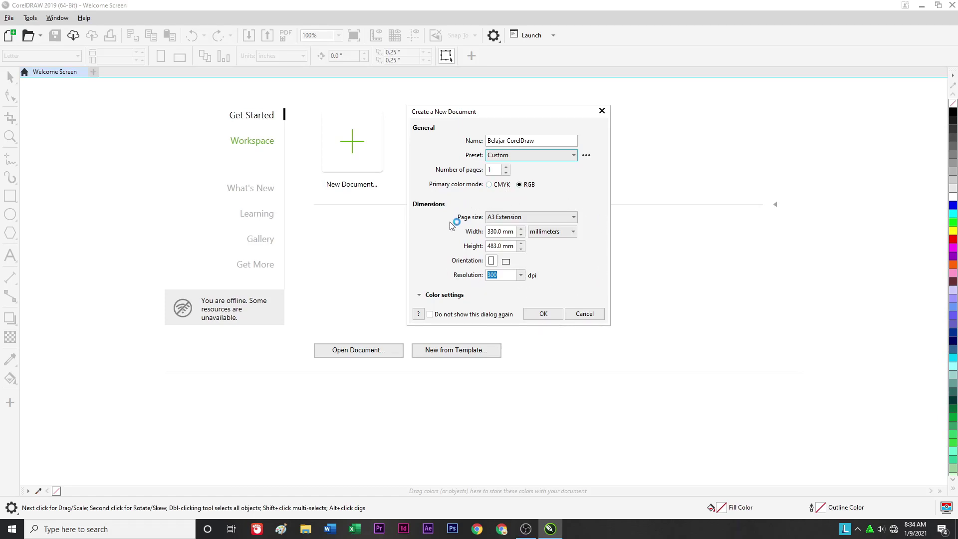
left_click(536, 217)
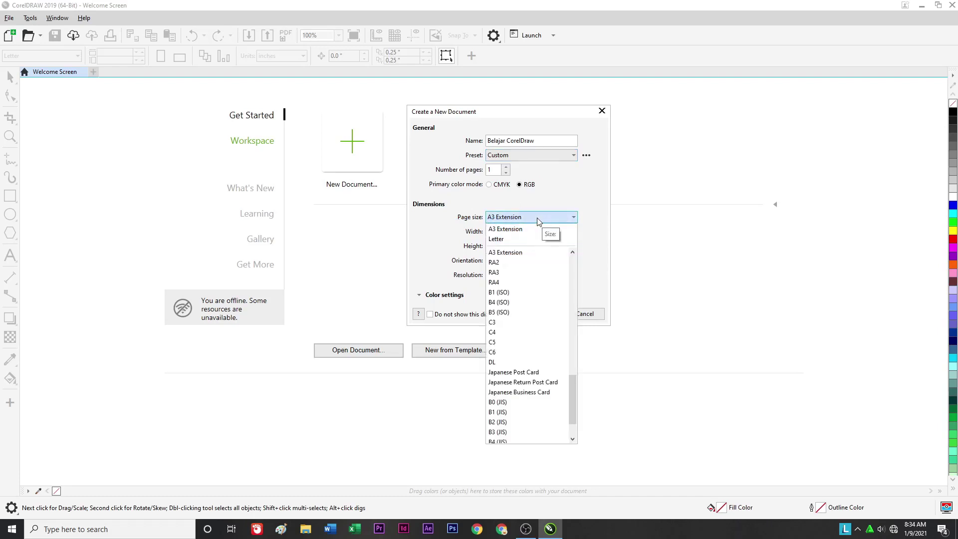
left_click(507, 229)
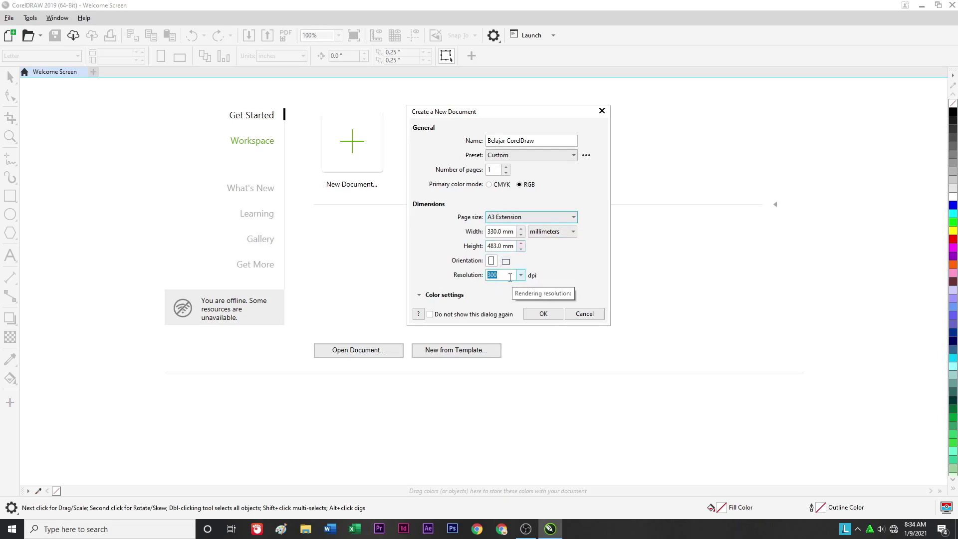
left_click(543, 314)
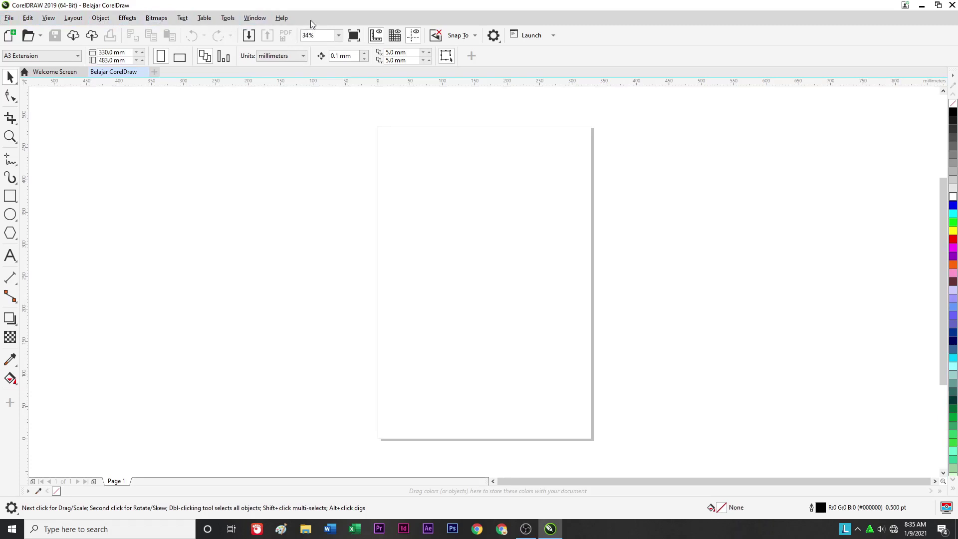
Examine the commands available for files, editing, viewing, objects, effects, bitmaps, text, window management and help
left_click(9, 21)
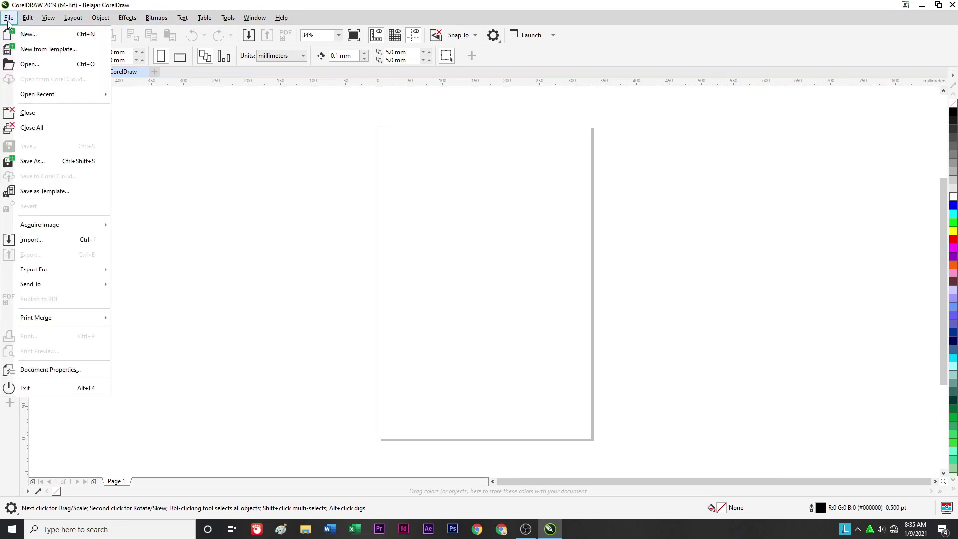
mouse_move(48, 19)
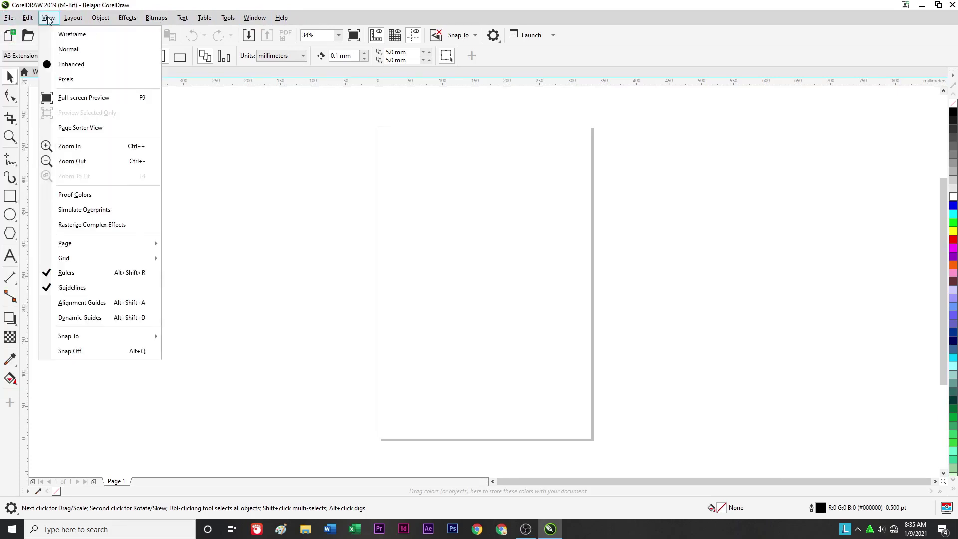
mouse_move(97, 20)
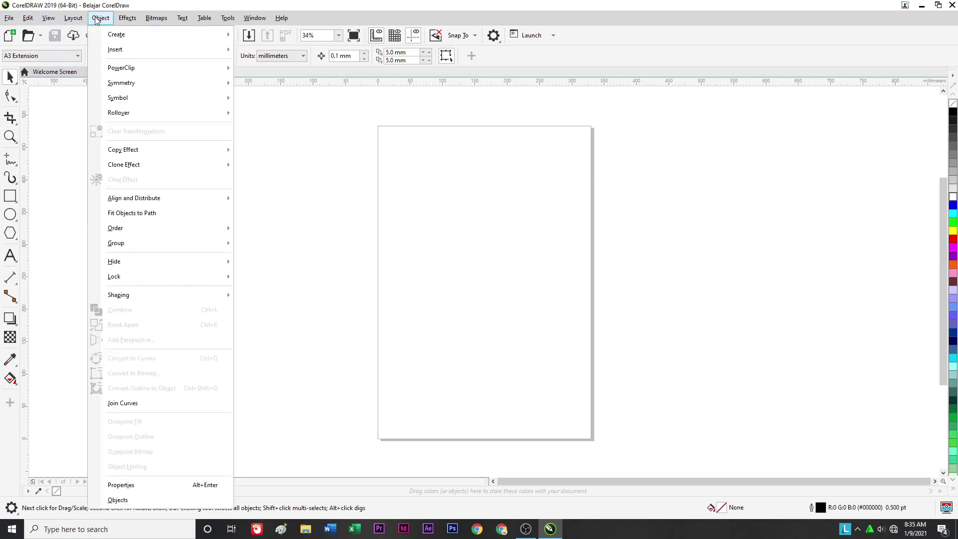
mouse_move(164, 20)
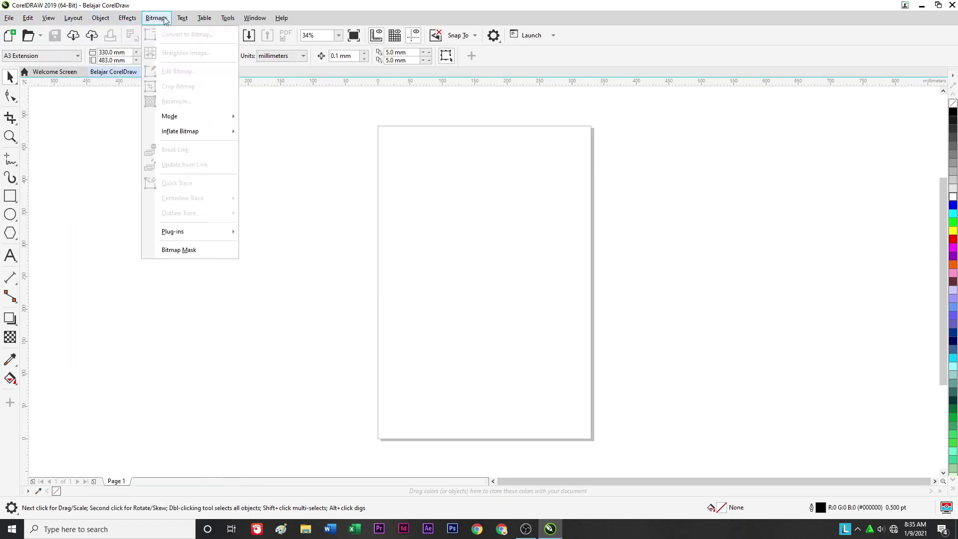
mouse_move(261, 28)
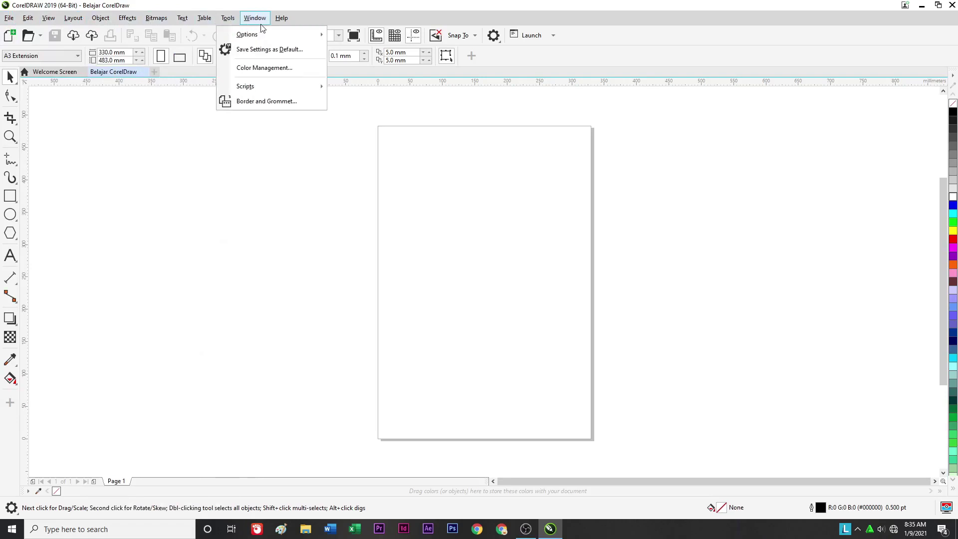
left_click(182, 121)
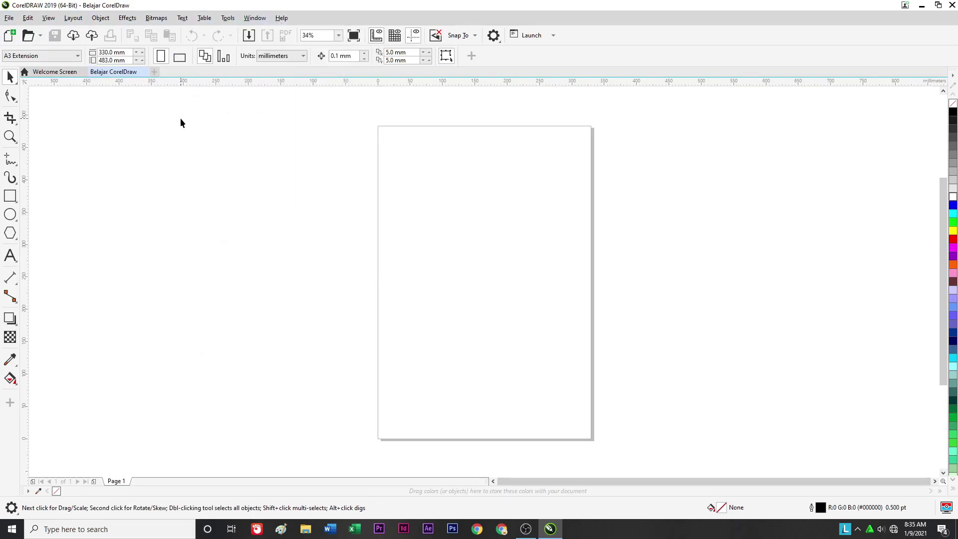
left_click(10, 20)
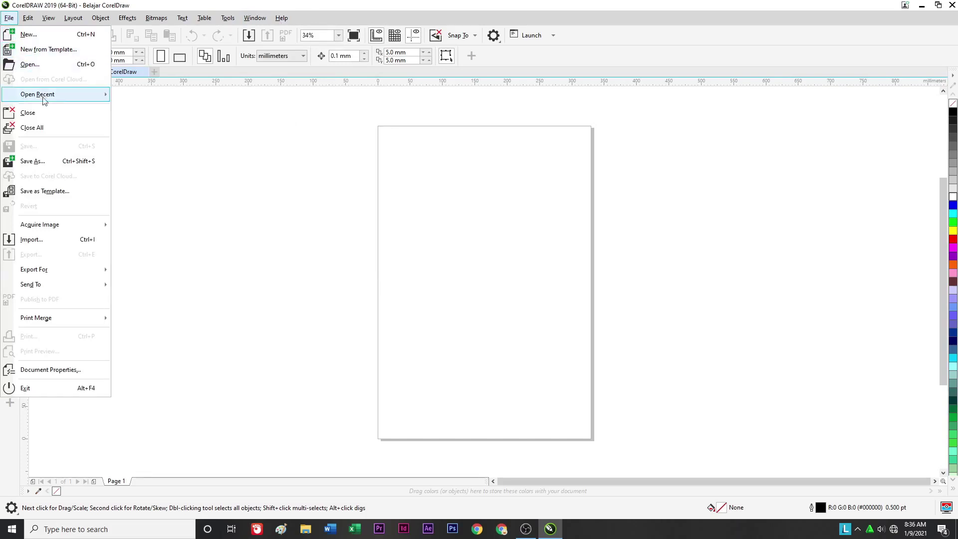
key("Escape")
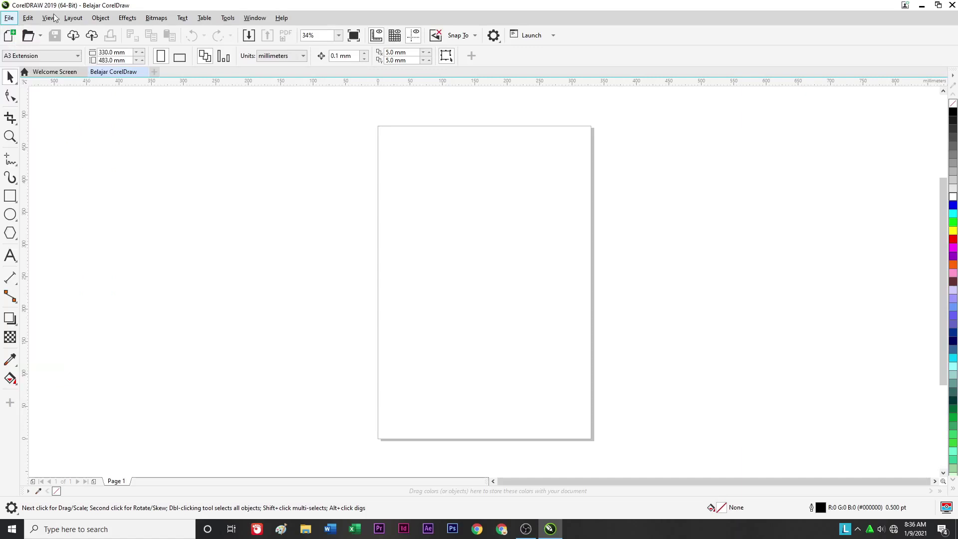
left_click(30, 19)
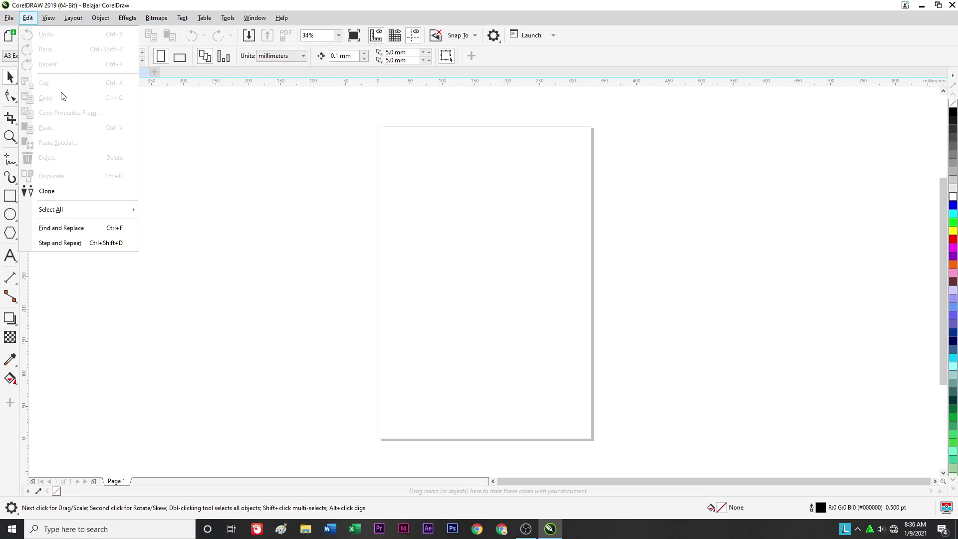
mouse_move(48, 22)
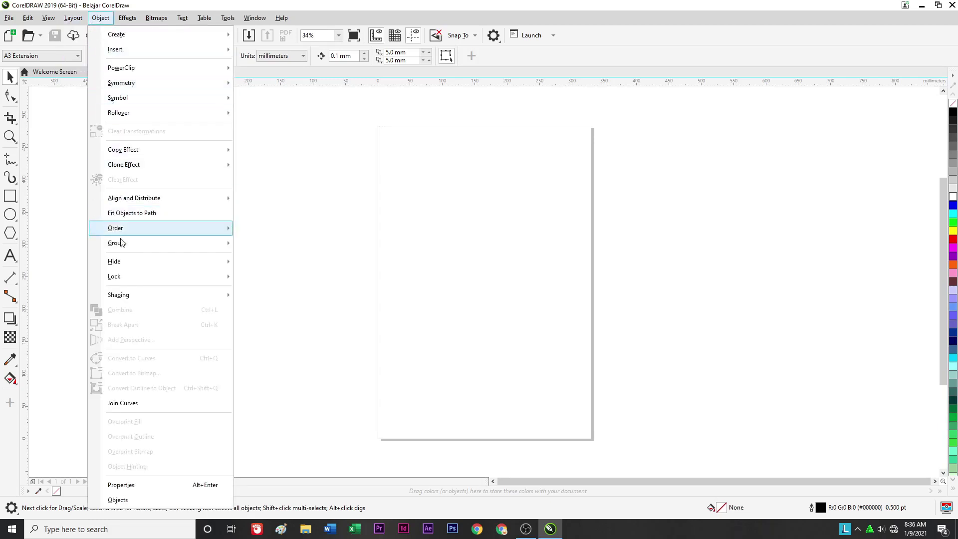
left_click(107, 20)
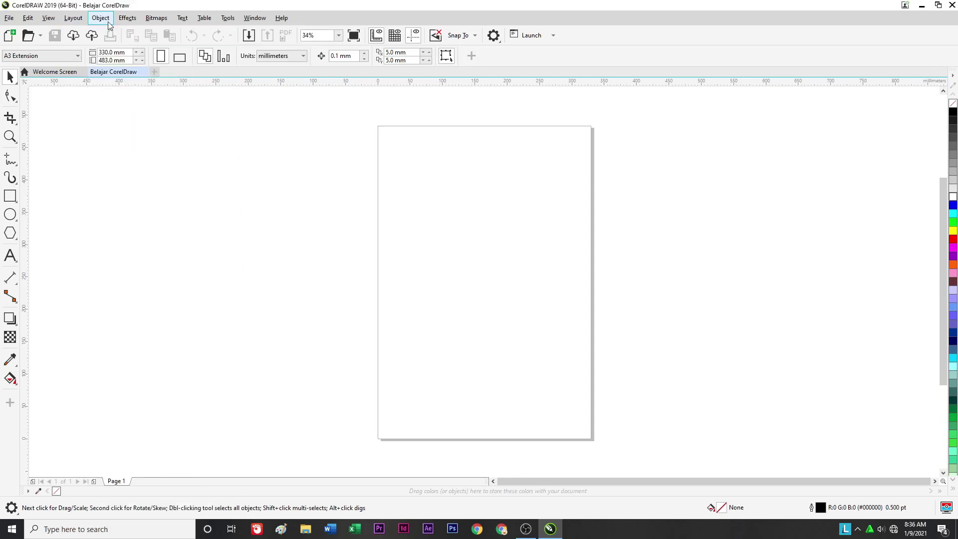
left_click(121, 22)
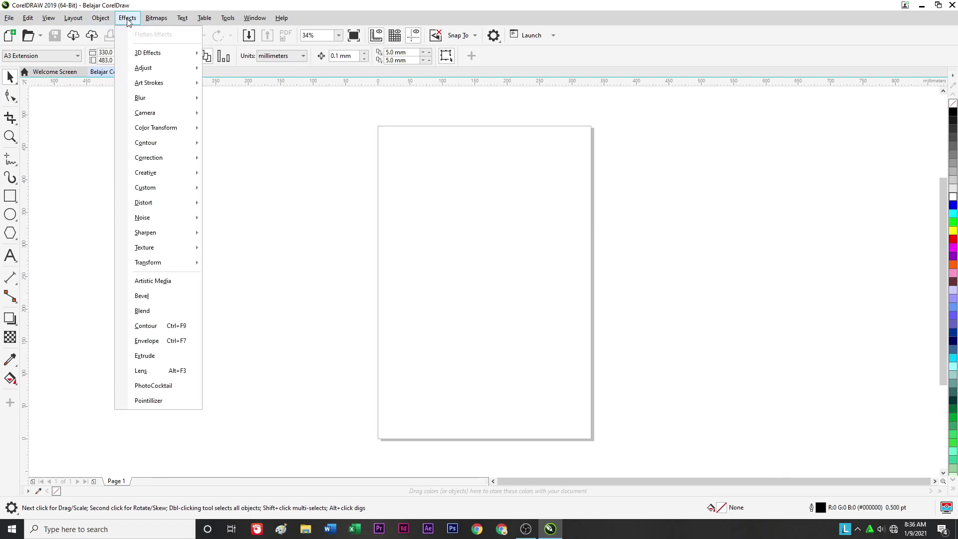
mouse_move(151, 25)
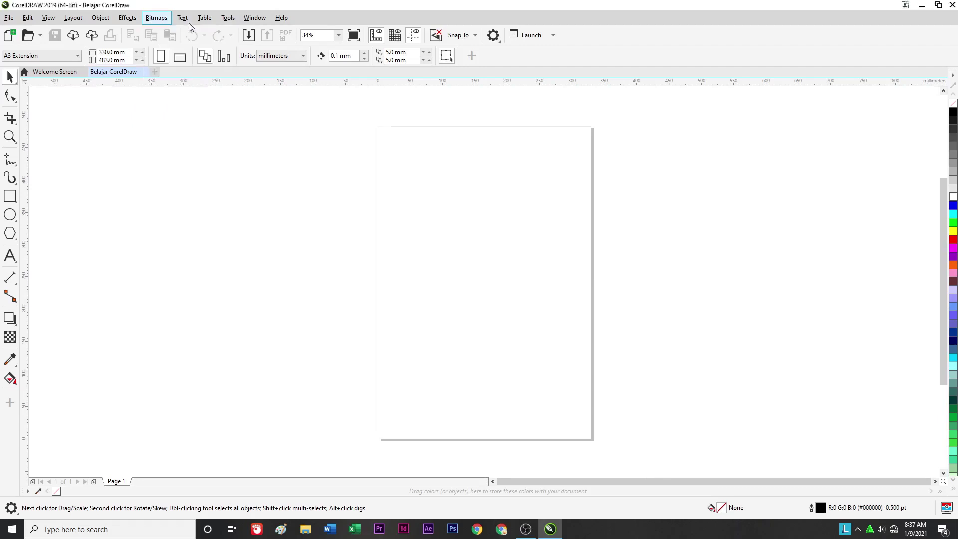
mouse_move(189, 23)
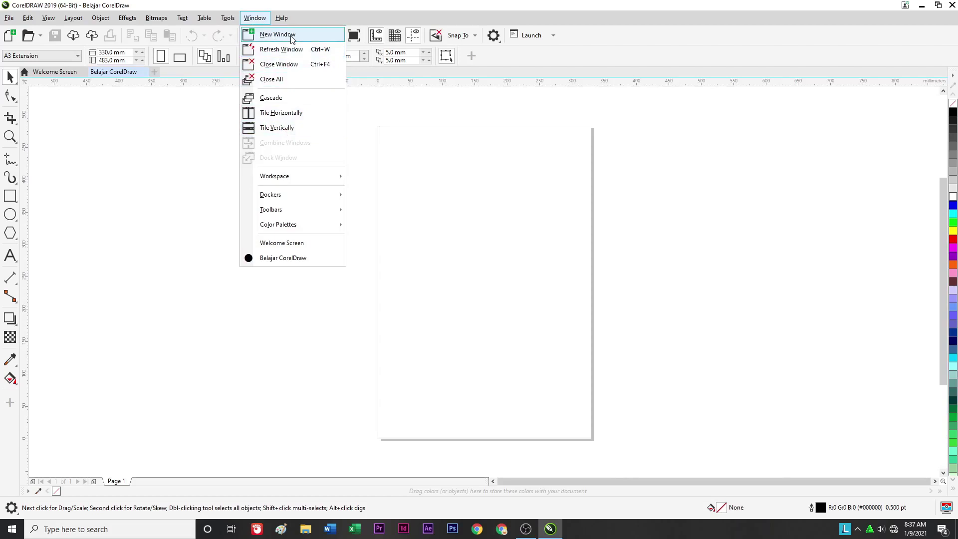
mouse_move(281, 24)
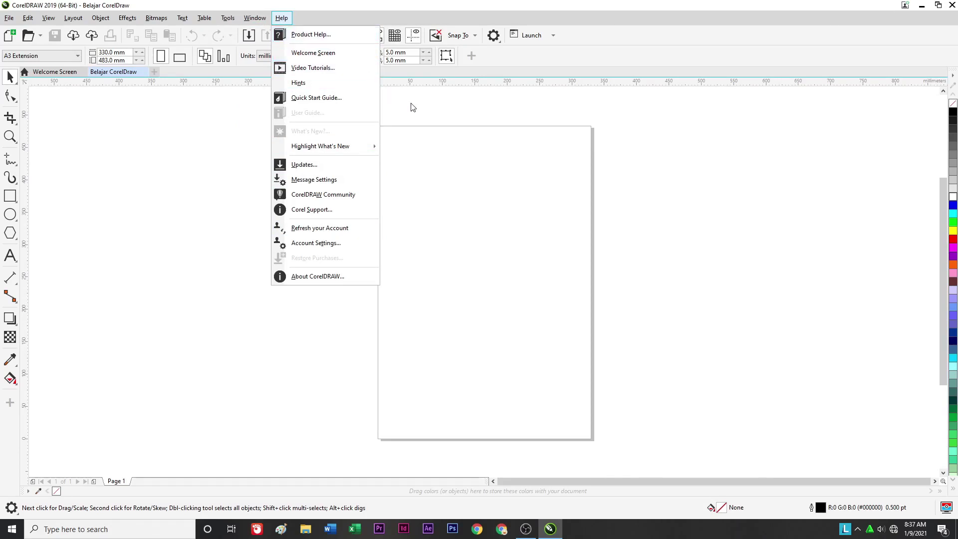
left_click(393, 95)
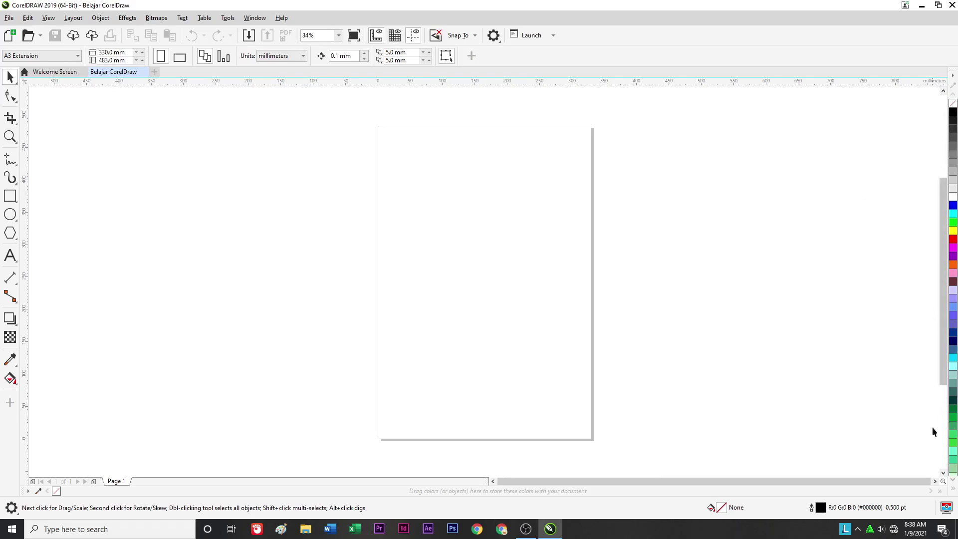
Examine the full range of swatches in the default colour palette
left_click(953, 491)
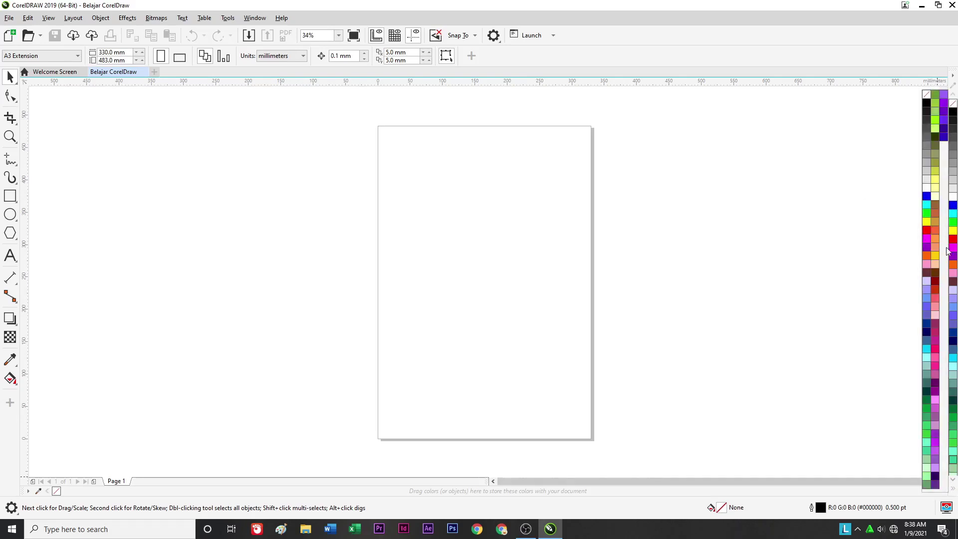
left_click(857, 325)
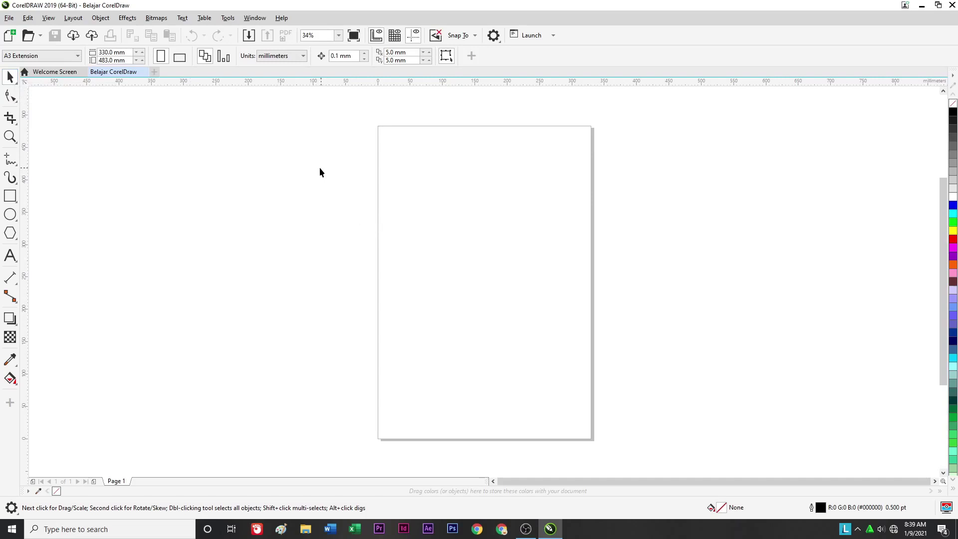
Examine the tools available for picking, shape editing, cropping, zooming and curve drawing
left_click(16, 103)
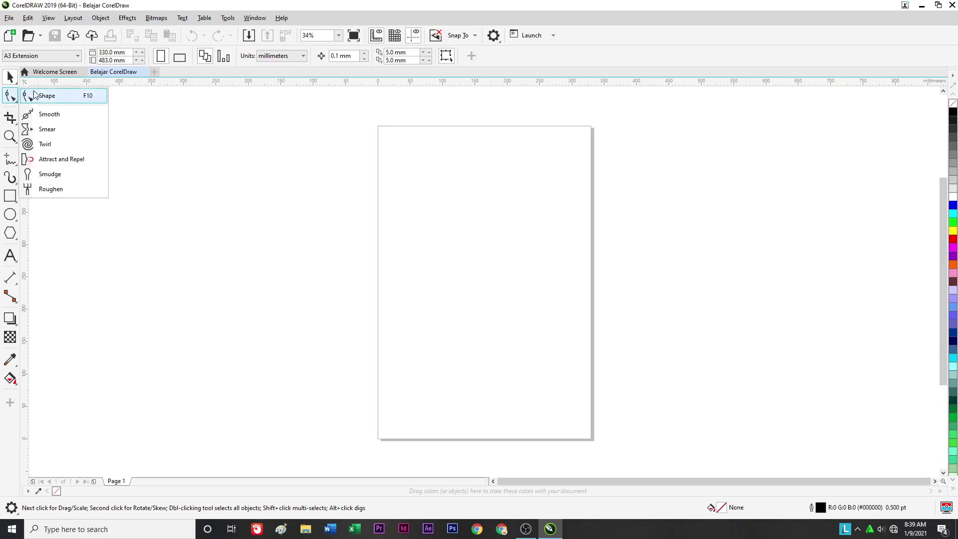
left_click(11, 118)
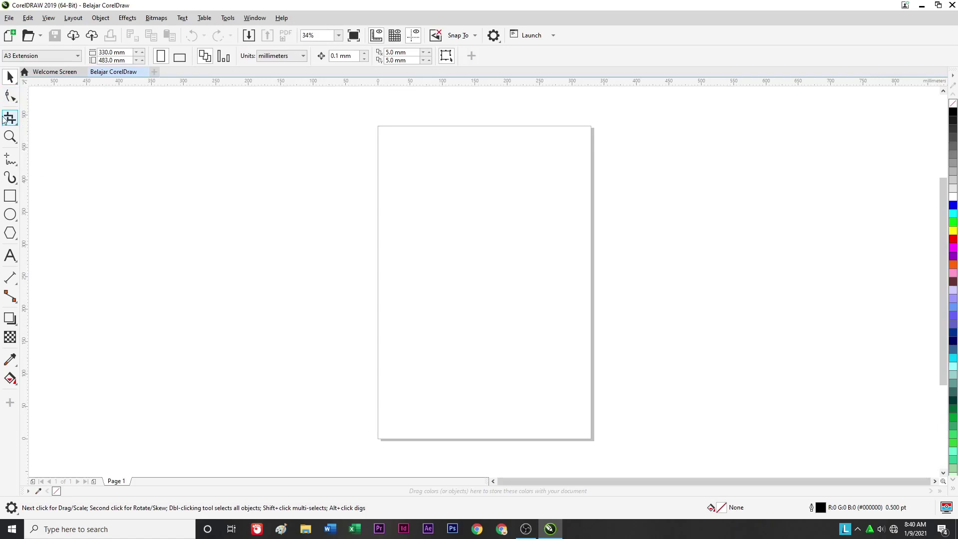
left_click(12, 96)
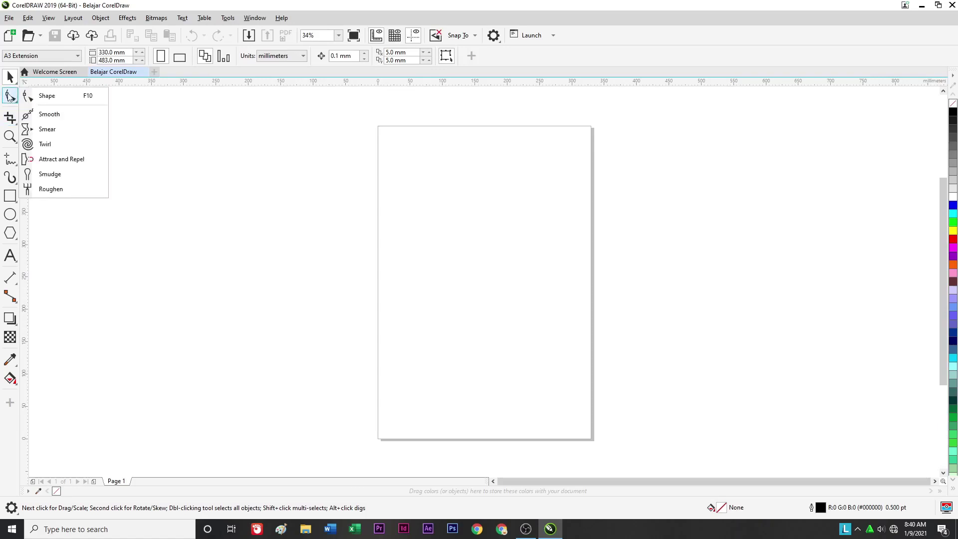
left_click(10, 77)
left_click(11, 94)
left_click(12, 123)
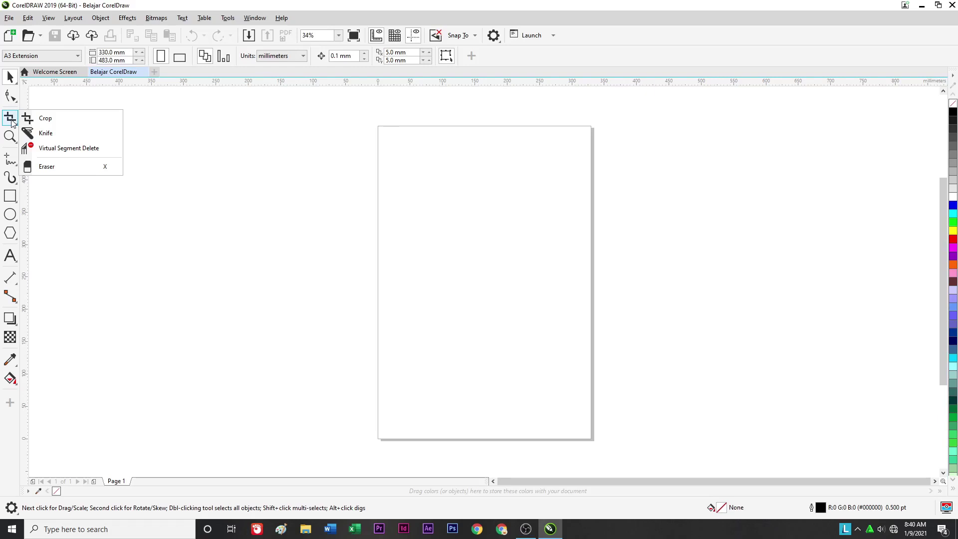
mouse_move(15, 138)
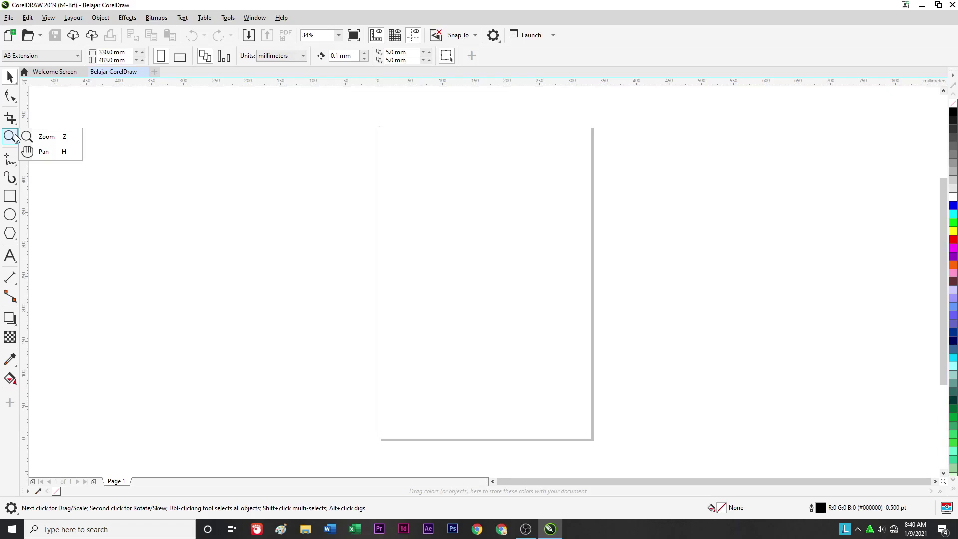
left_click(8, 158)
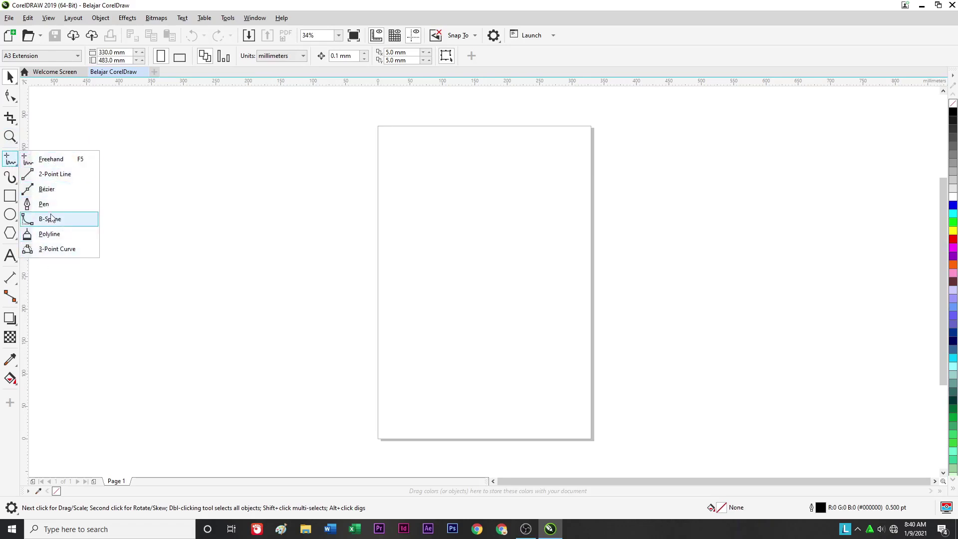
Examine the artistic media, rectangle, polygon, text, dimension, connector and fill tools
mouse_move(5, 185)
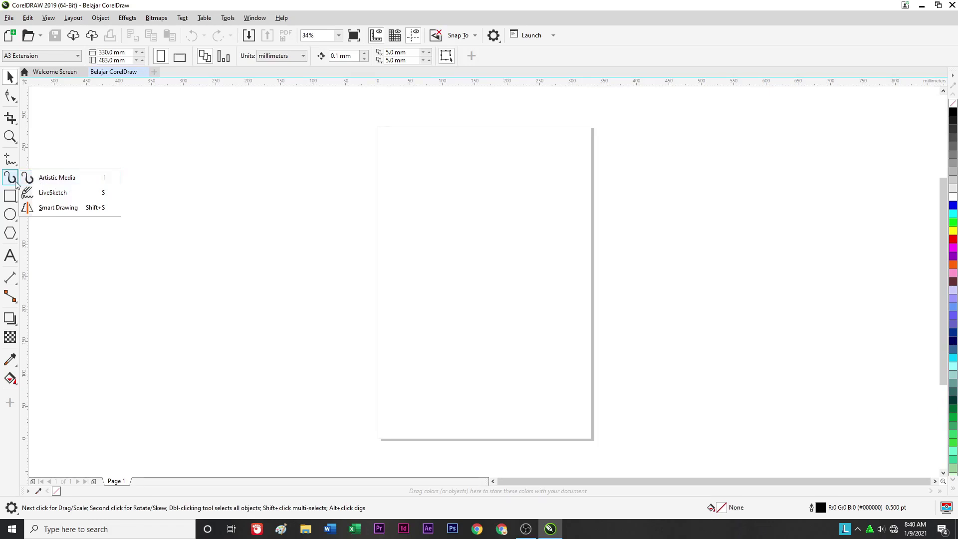
left_click(11, 196)
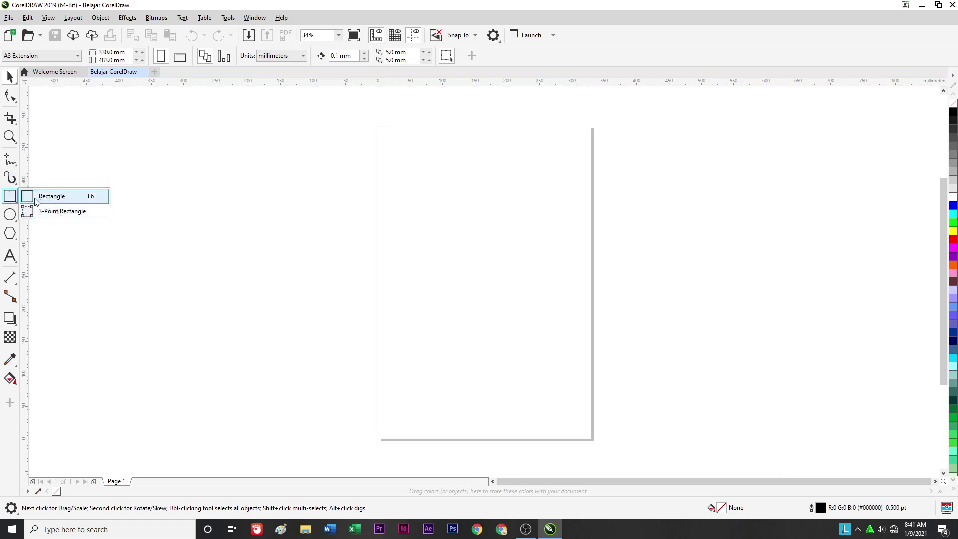
mouse_move(11, 220)
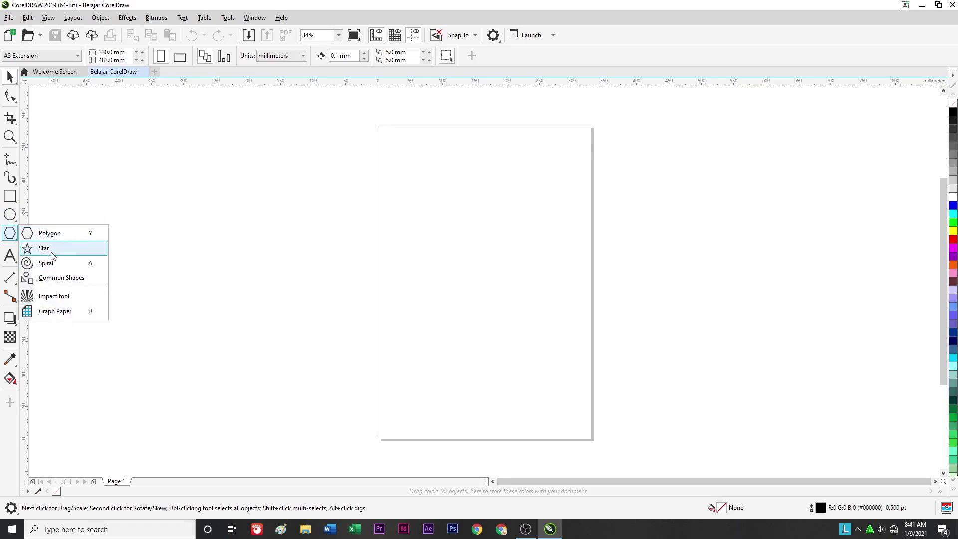
mouse_move(9, 257)
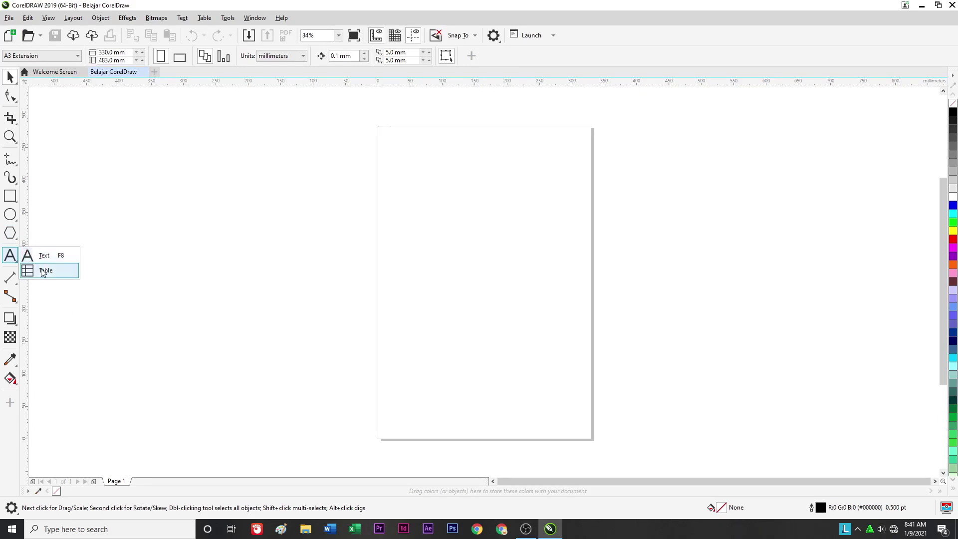
mouse_move(11, 279)
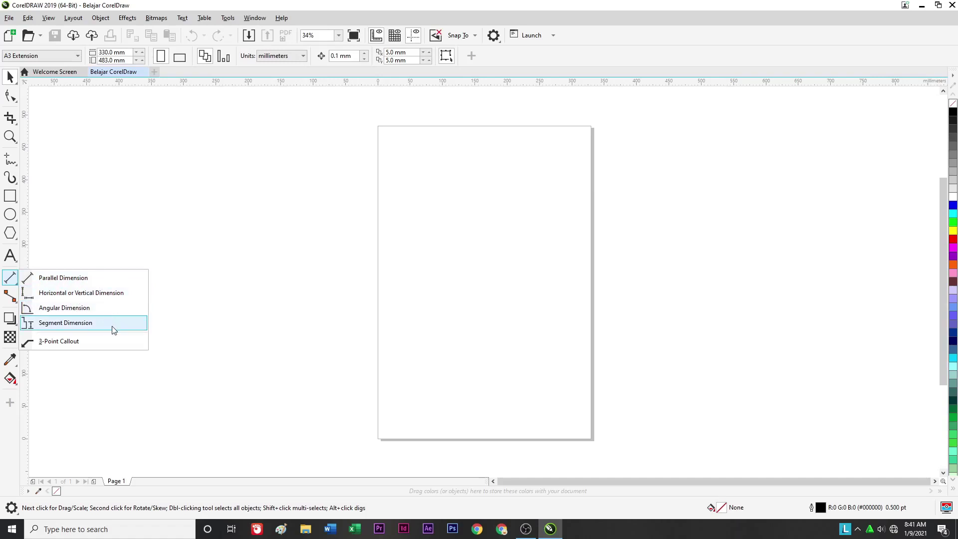
mouse_move(2, 301)
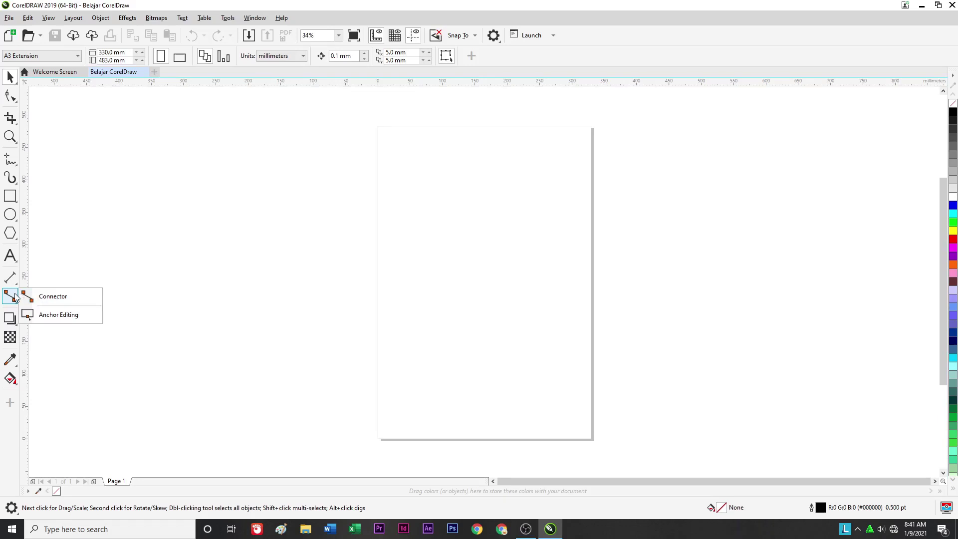
mouse_move(7, 322)
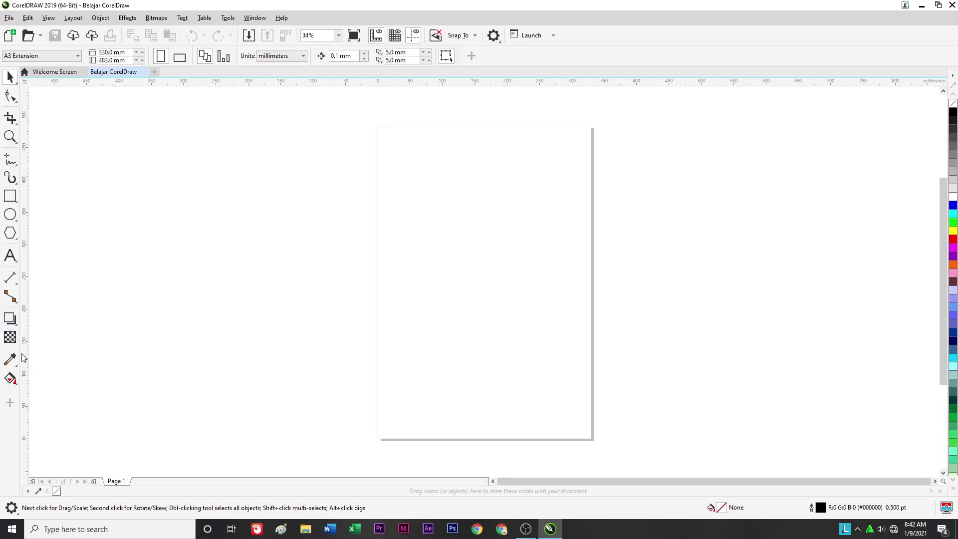
mouse_move(3, 365)
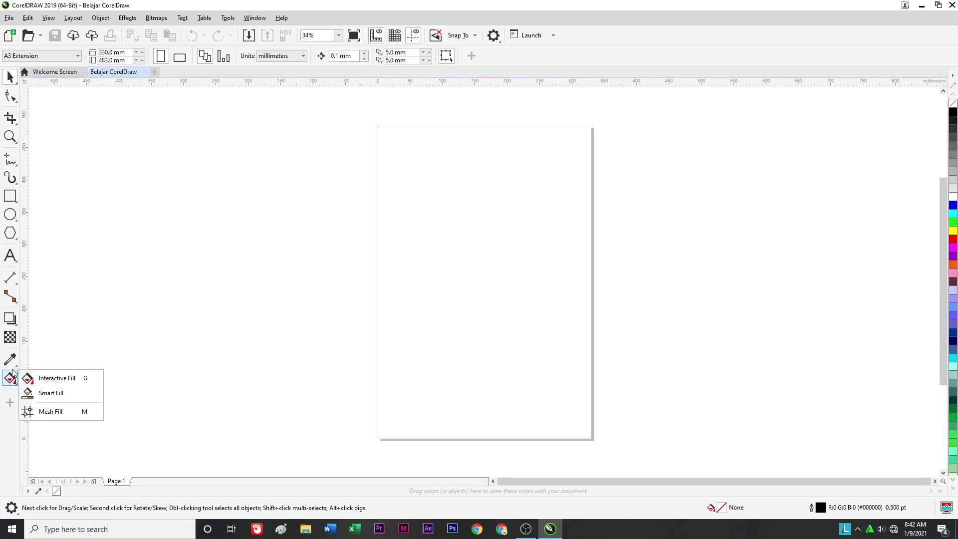
left_click(232, 131)
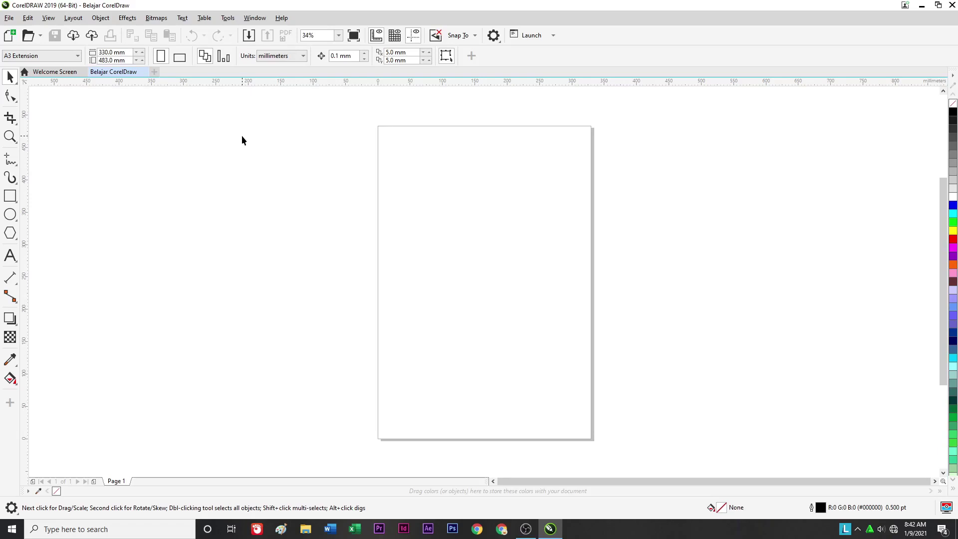
Draw a rectangle about 242 × 52 mm near the page's upper edge and an ellipse about 41 × 103 mm below it
left_click(10, 196)
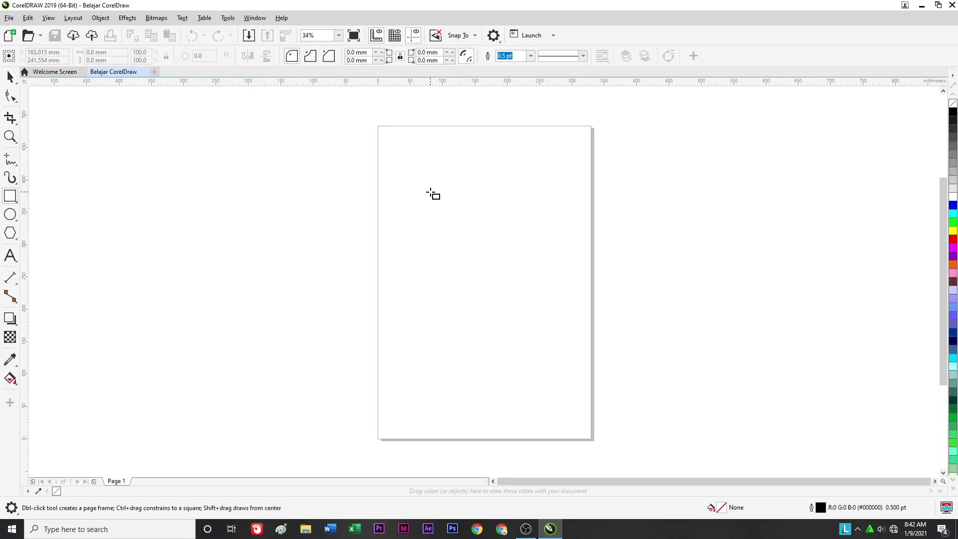
left_click_drag(408, 160, 565, 194)
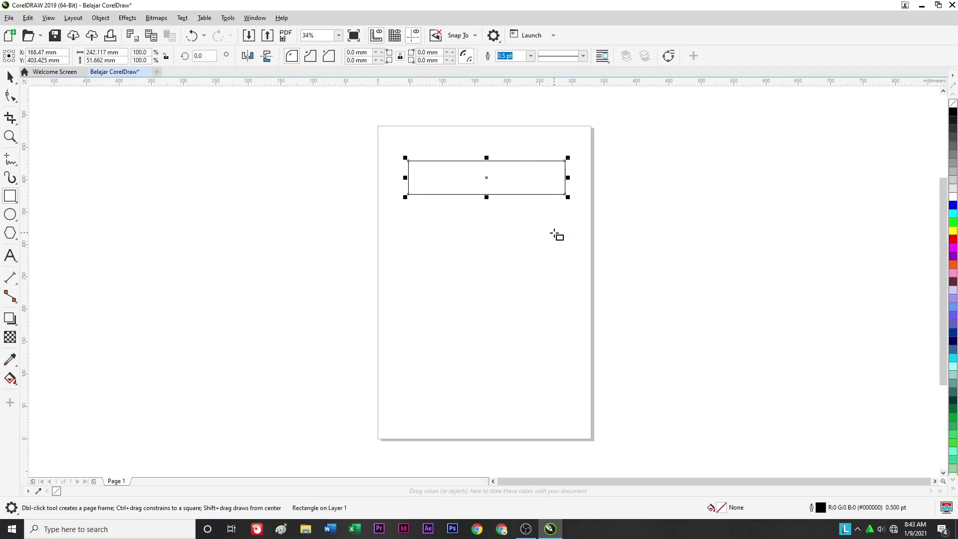
left_click(10, 215)
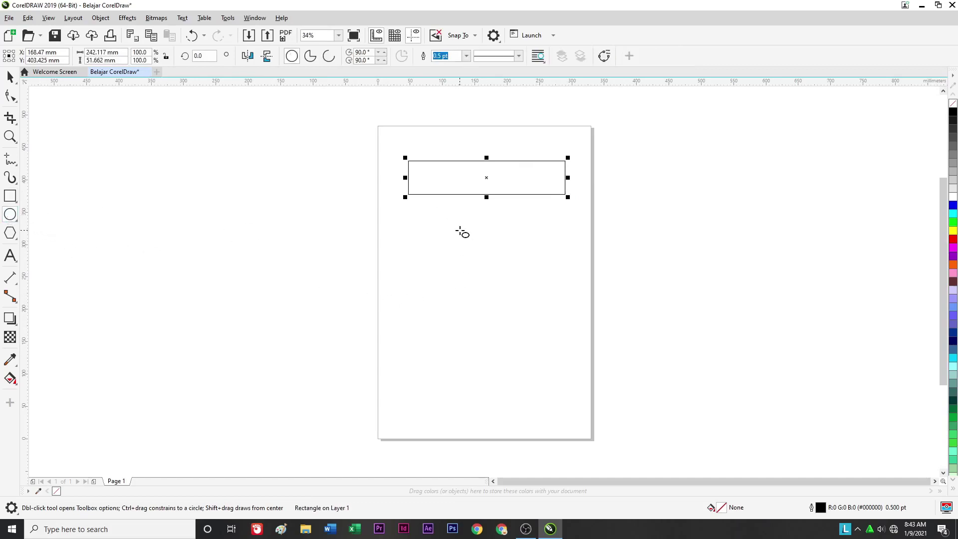
left_click_drag(459, 230, 489, 300)
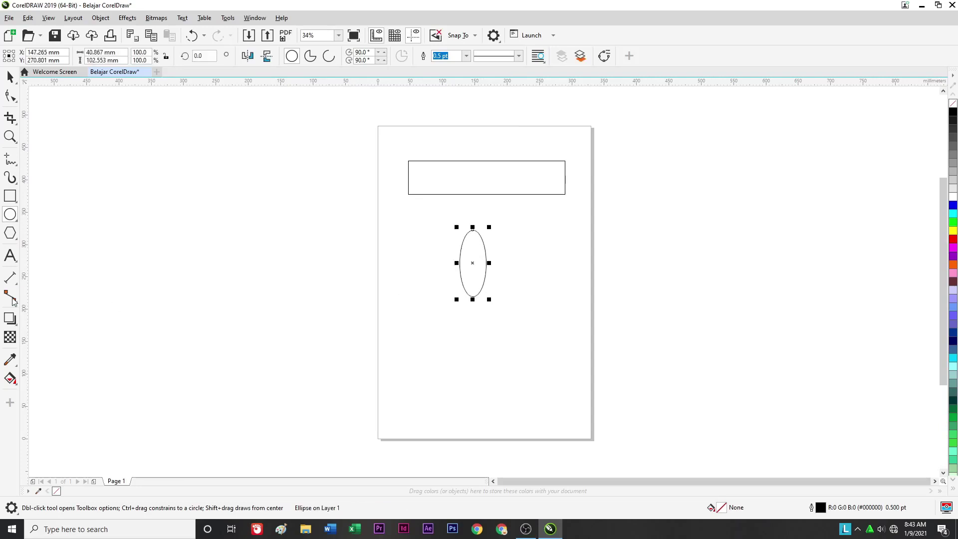
Draw a polygon beside the ellipse, give it 6 sides and widen it to about 68 mm
left_click(9, 233)
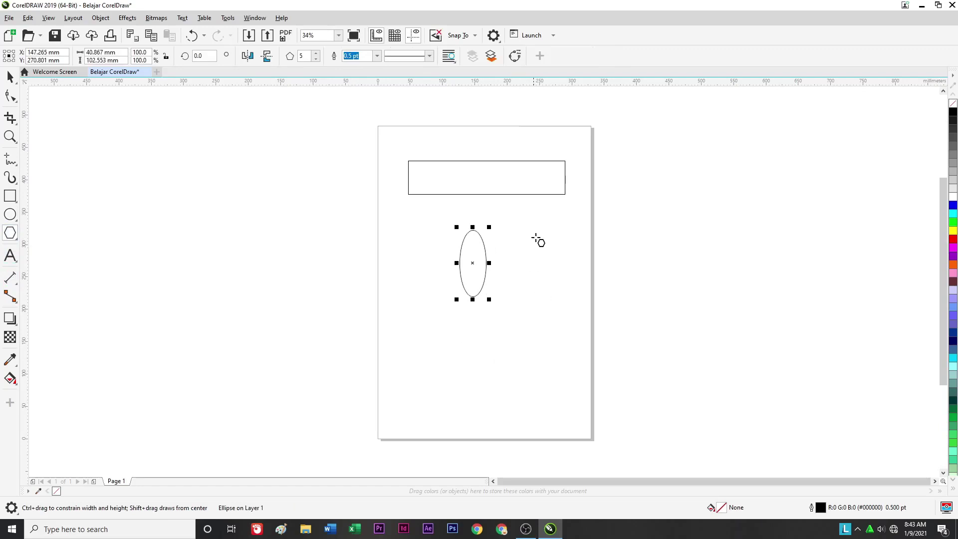
mouse_move(533, 242)
left_mouse_down()
mouse_move(578, 303)
mouse_move(571, 314)
left_mouse_up()
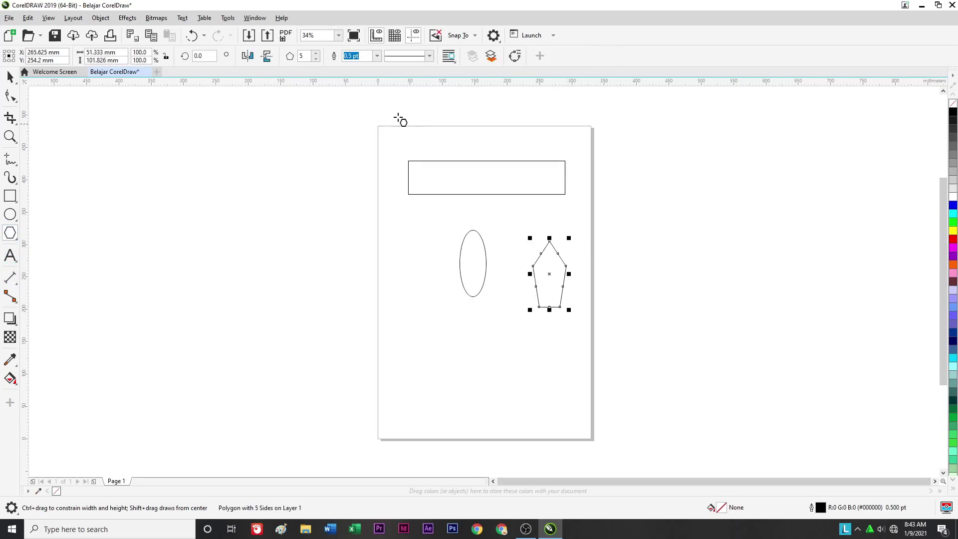
left_click(316, 59)
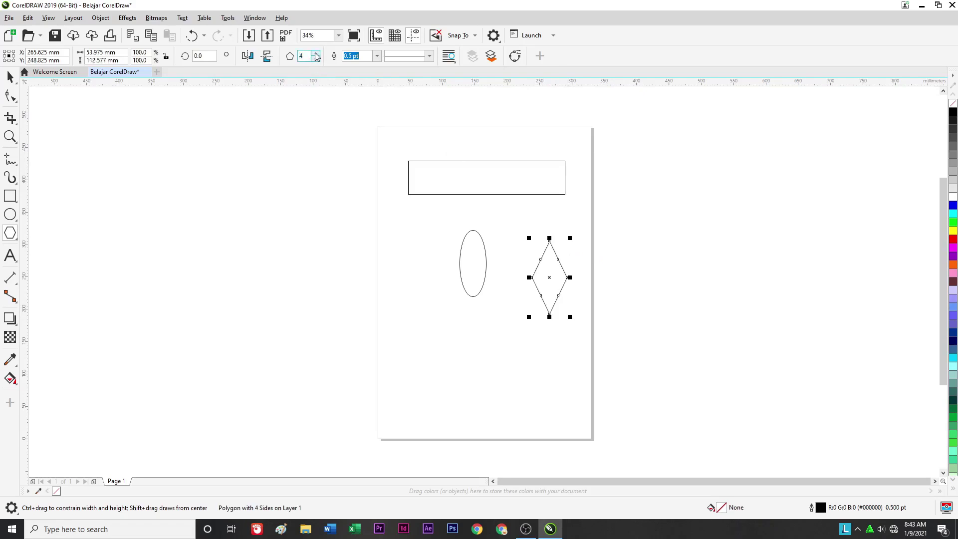
left_click(316, 53)
left_click(315, 52)
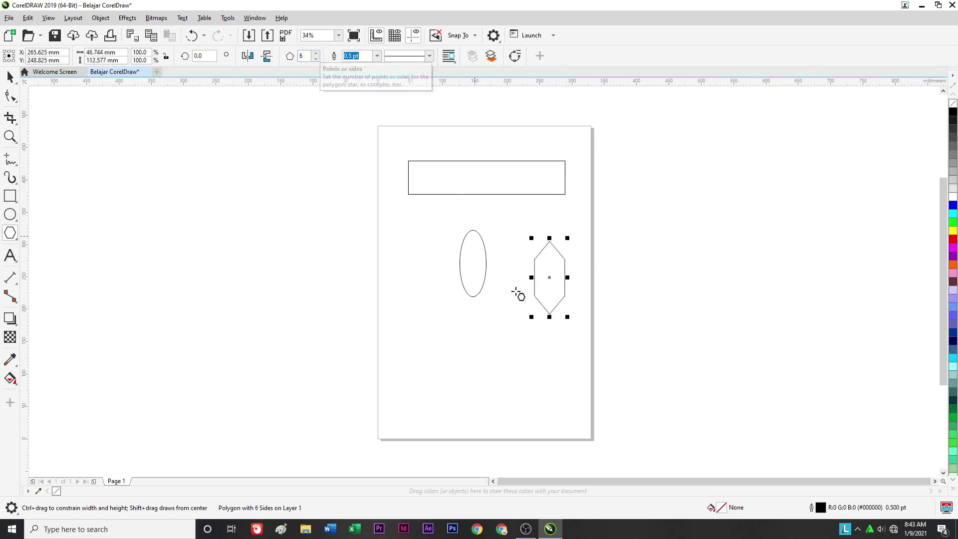
left_click_drag(567, 277, 580, 278)
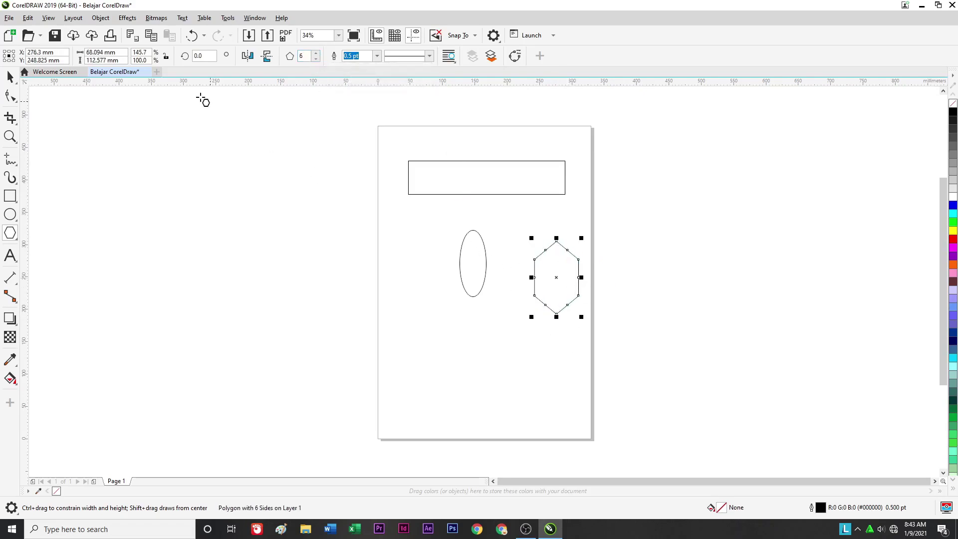
Try selecting all three shapes together and the rectangle alone, clearing each selection
left_click(10, 76)
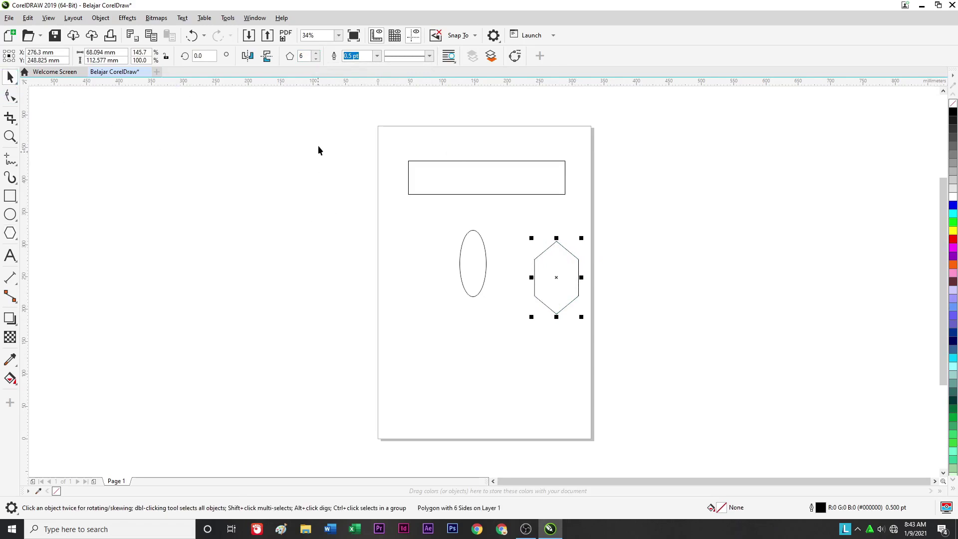
left_click_drag(322, 141, 711, 412)
left_click_drag(701, 319, 700, 319)
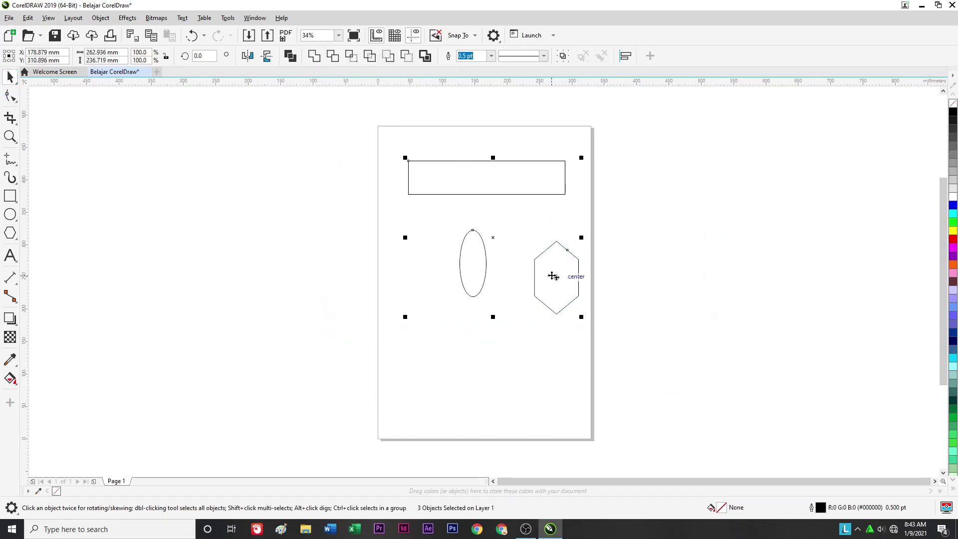
left_click(599, 243)
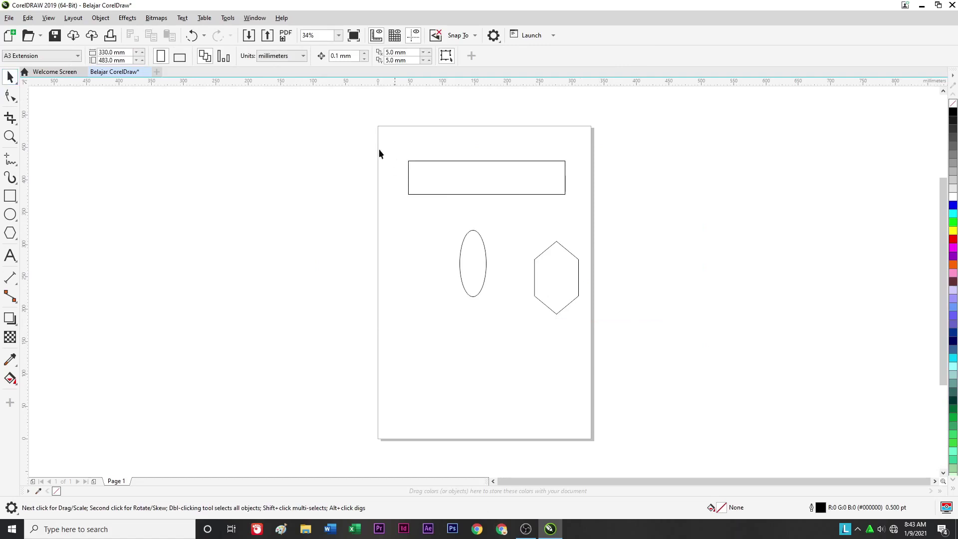
left_click(486, 193)
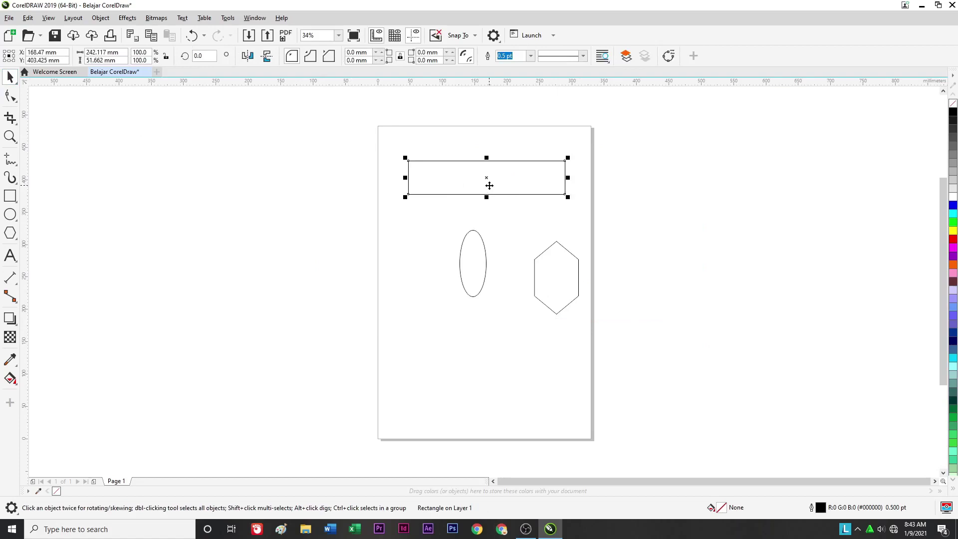
left_click(618, 198)
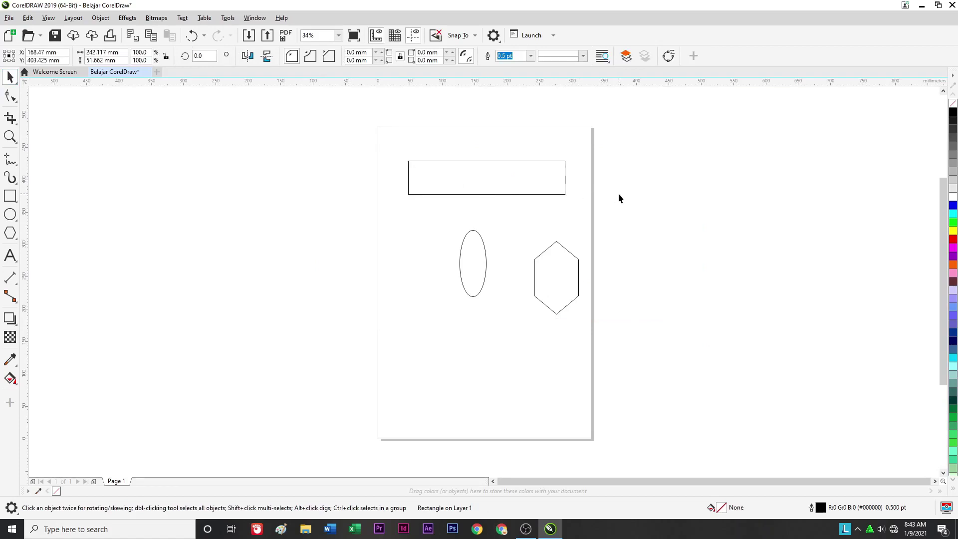
Move the rectangle slightly downward and narrow it to about 83 mm
left_click(480, 162)
mouse_move(508, 180)
left_mouse_down()
mouse_move(489, 160)
mouse_move(513, 178)
mouse_move(533, 167)
mouse_move(509, 182)
left_mouse_up()
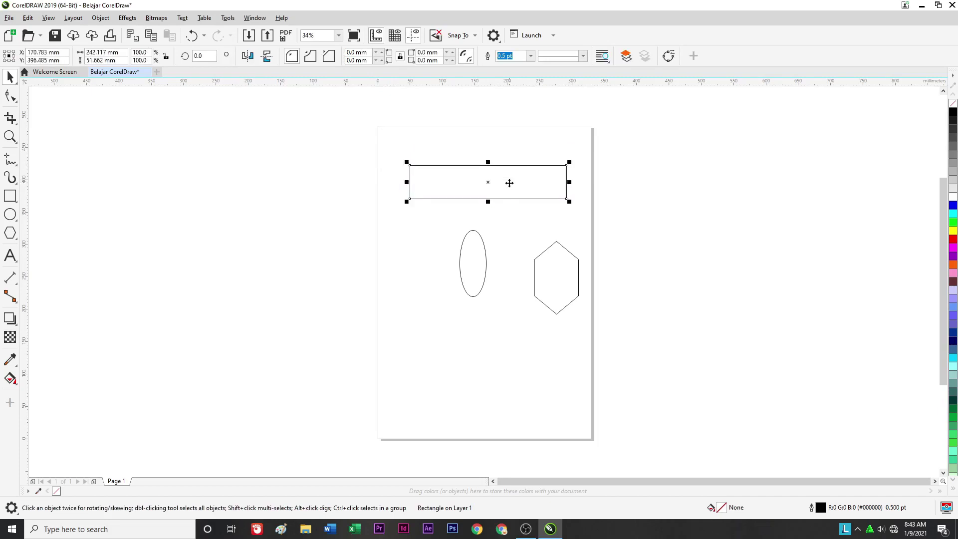
left_click_drag(568, 182, 470, 183)
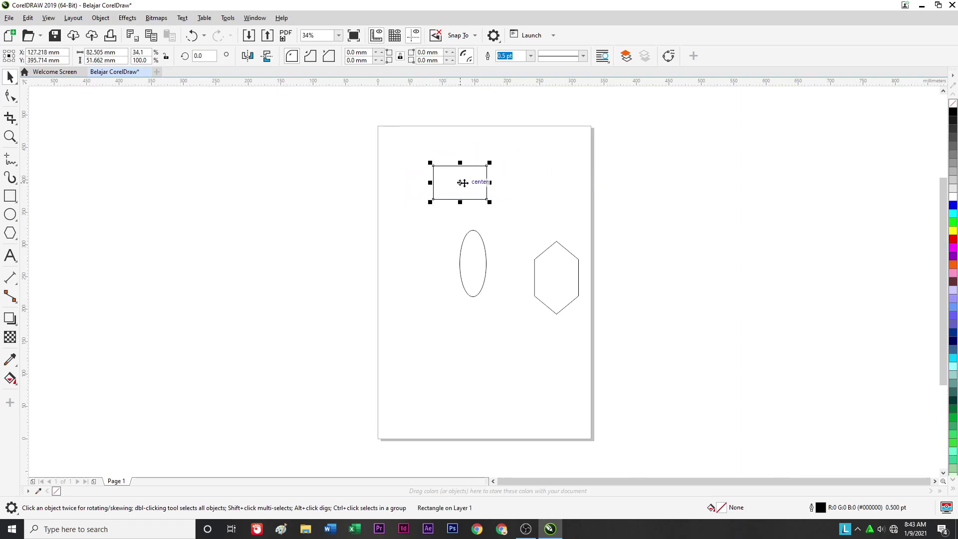
Rotate the rectangle counterclockwise by about 17 degrees and deselect it
left_click(478, 184)
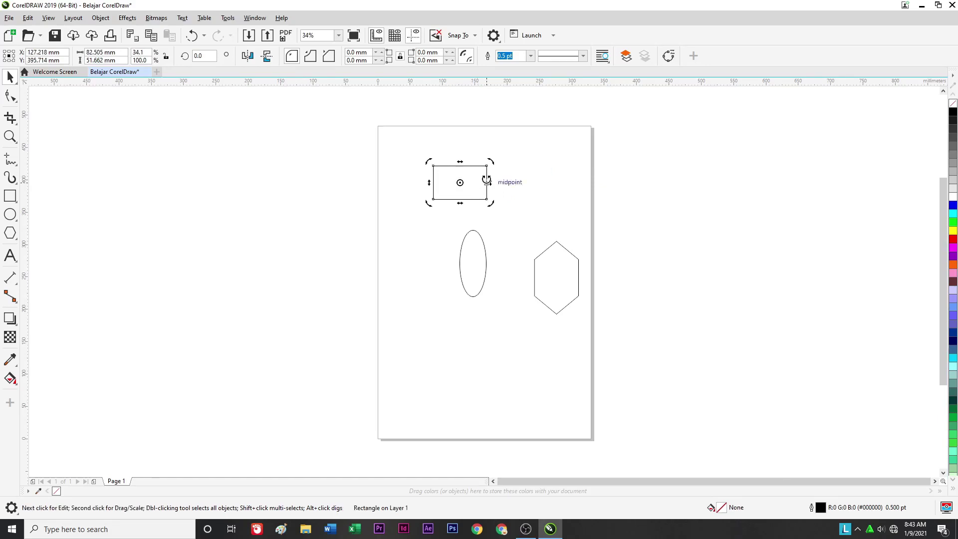
mouse_move(495, 162)
left_mouse_down()
mouse_move(498, 199)
mouse_move(479, 214)
mouse_move(444, 209)
mouse_move(444, 162)
mouse_move(483, 169)
mouse_move(478, 162)
left_mouse_up()
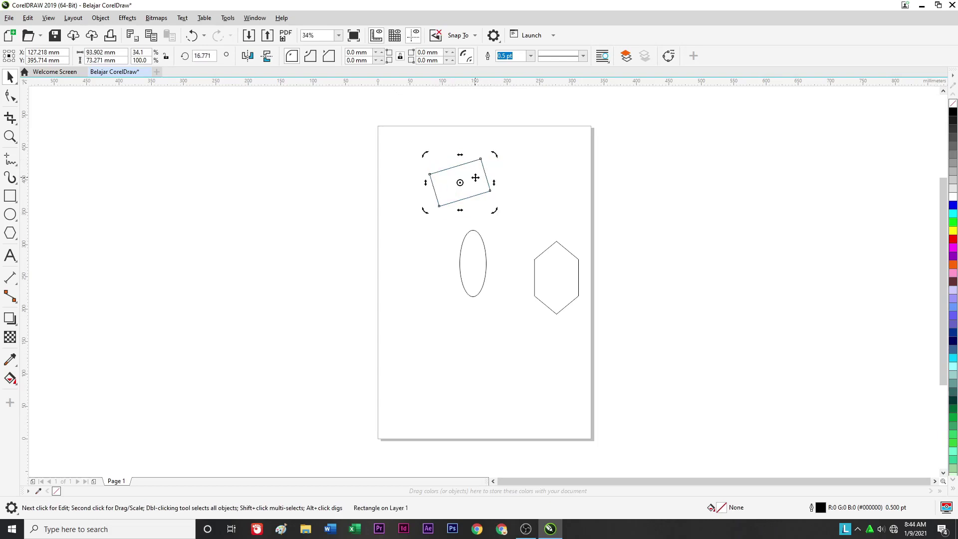
left_click(475, 177)
left_click(516, 184)
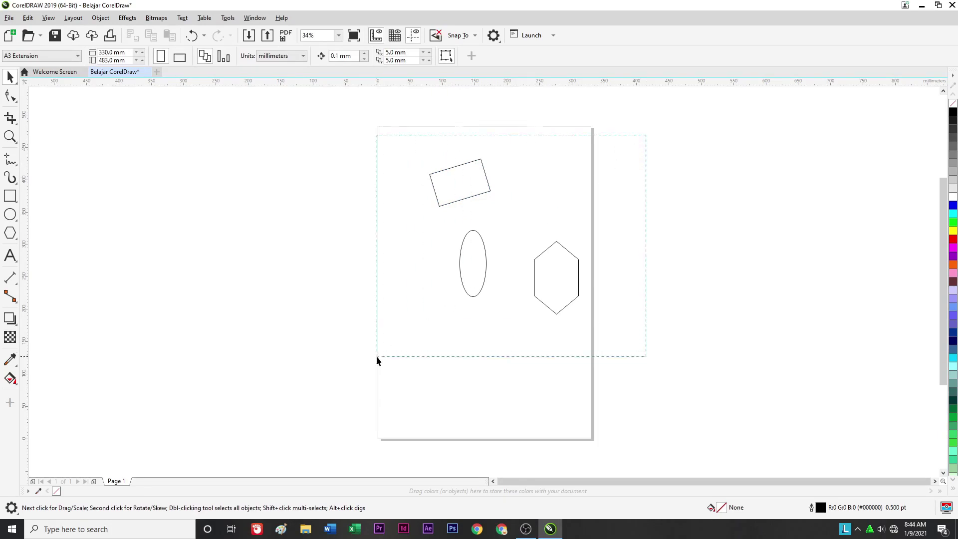
Select the rectangle, ellipse and hexagon together and move them off the page to its right side
left_click_drag(376, 355, 376, 356)
left_click_drag(462, 252, 648, 227)
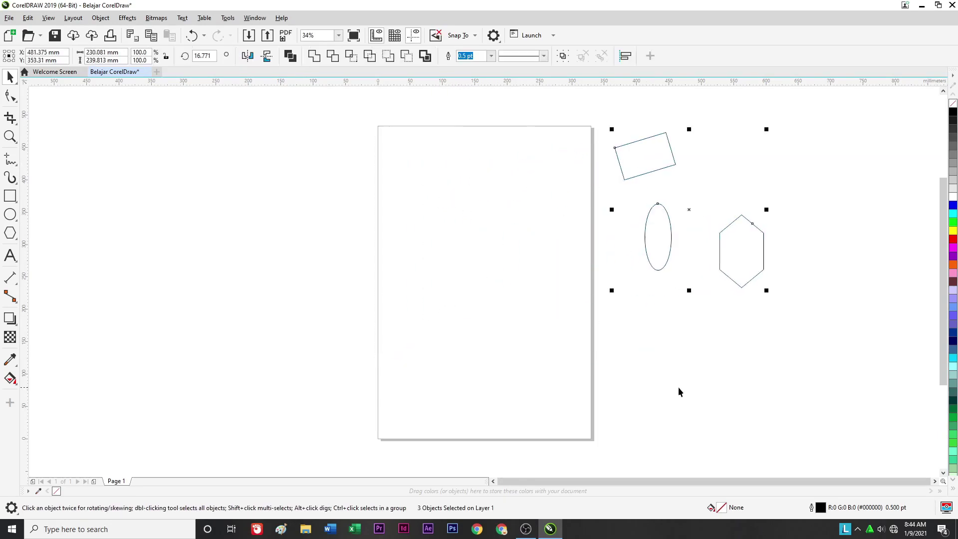
Draw a square about 104 mm wide on the upper part of the page and move it toward the page's top centre
left_click(675, 363)
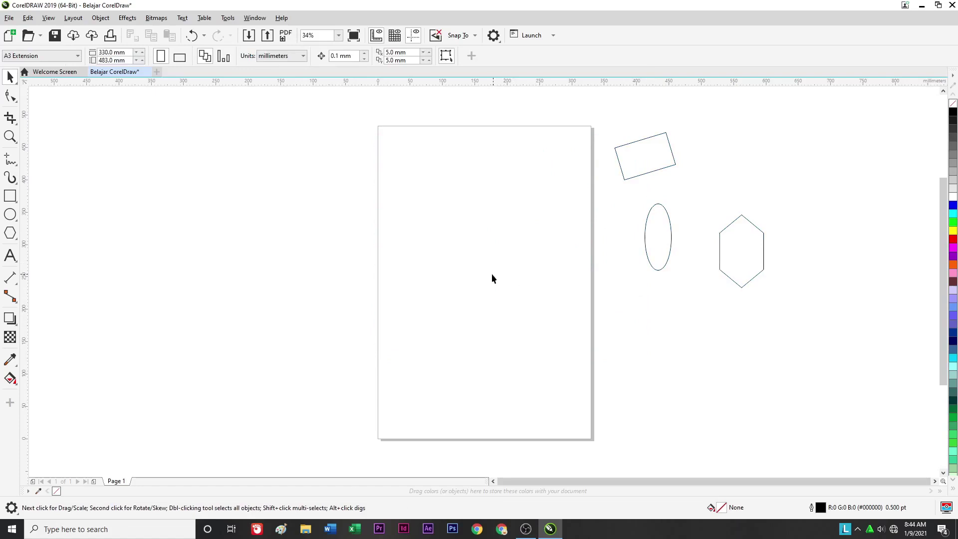
left_click(11, 195)
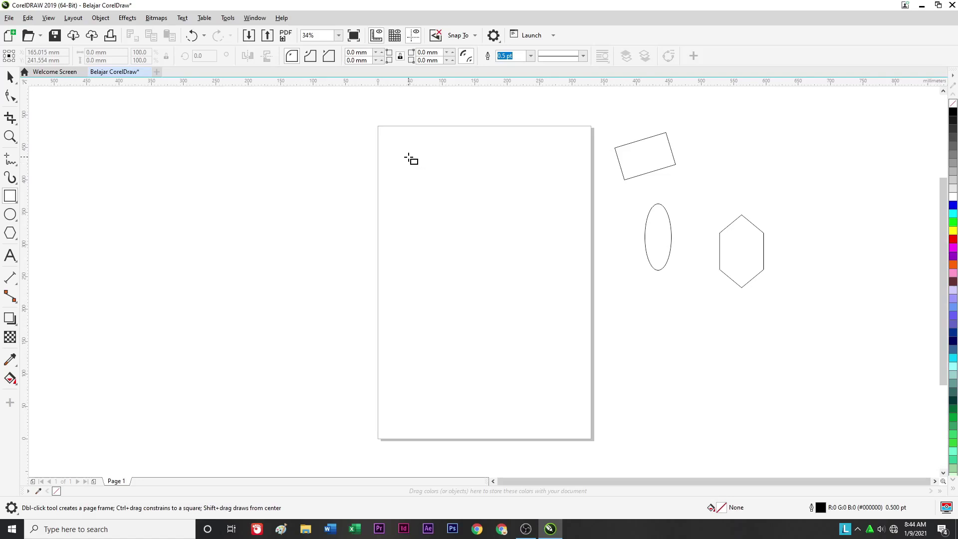
mouse_move(407, 158)
left_mouse_down()
mouse_move(469, 218)
mouse_move(428, 220)
mouse_move(487, 204)
mouse_move(547, 293)
mouse_move(565, 225)
mouse_move(507, 191)
mouse_move(443, 227)
mouse_move(475, 304)
mouse_move(525, 308)
mouse_move(548, 279)
mouse_move(430, 211)
mouse_move(419, 192)
mouse_move(431, 177)
left_mouse_up()
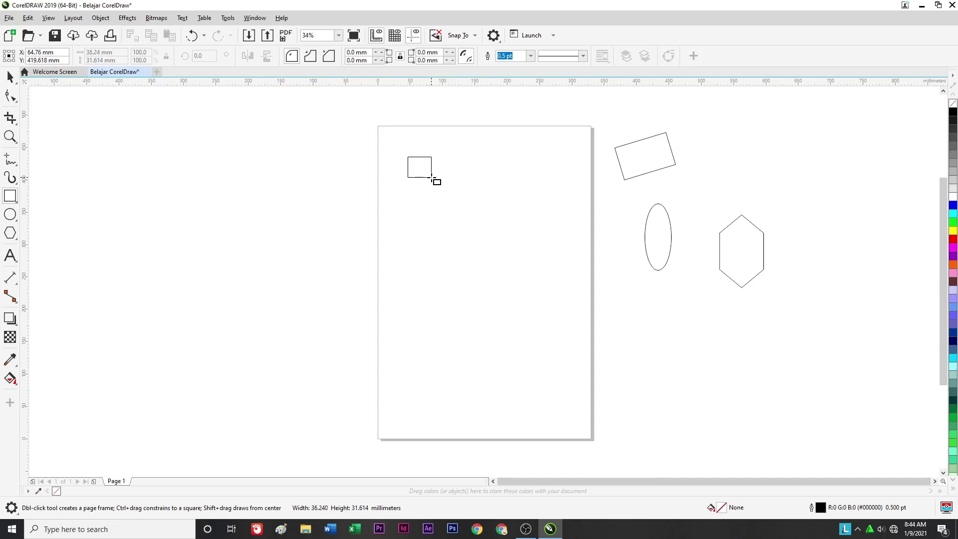
mouse_move(431, 177)
left_mouse_down()
mouse_move(477, 227)
mouse_move(481, 273)
mouse_move(521, 274)
mouse_move(551, 256)
mouse_move(495, 195)
mouse_move(528, 244)
mouse_move(490, 227)
mouse_move(548, 280)
mouse_move(474, 215)
left_mouse_up()
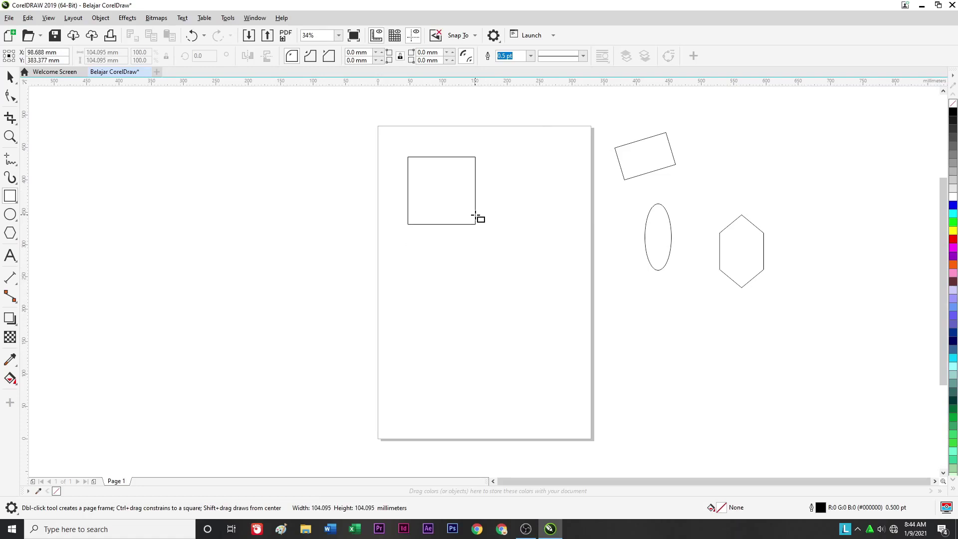
left_click_drag(475, 216, 476, 216)
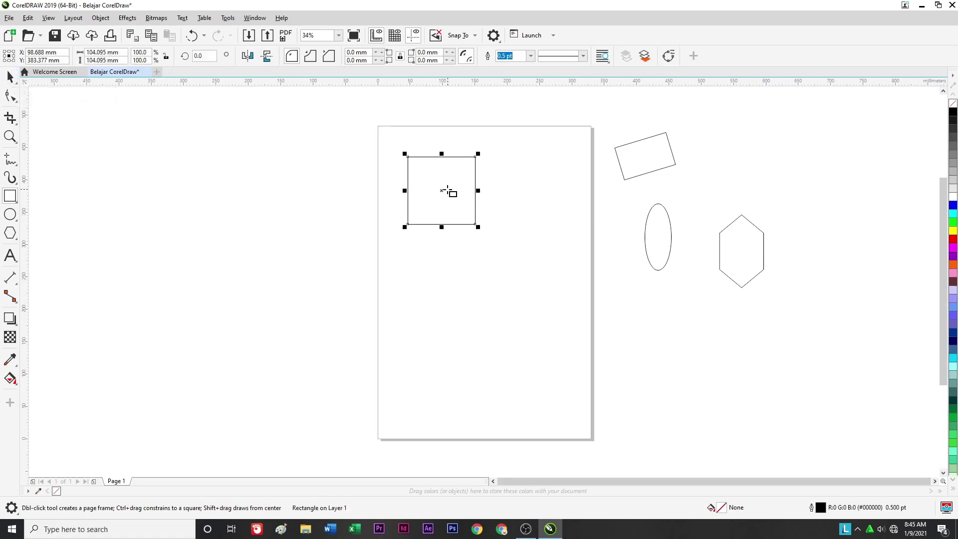
left_click(9, 77)
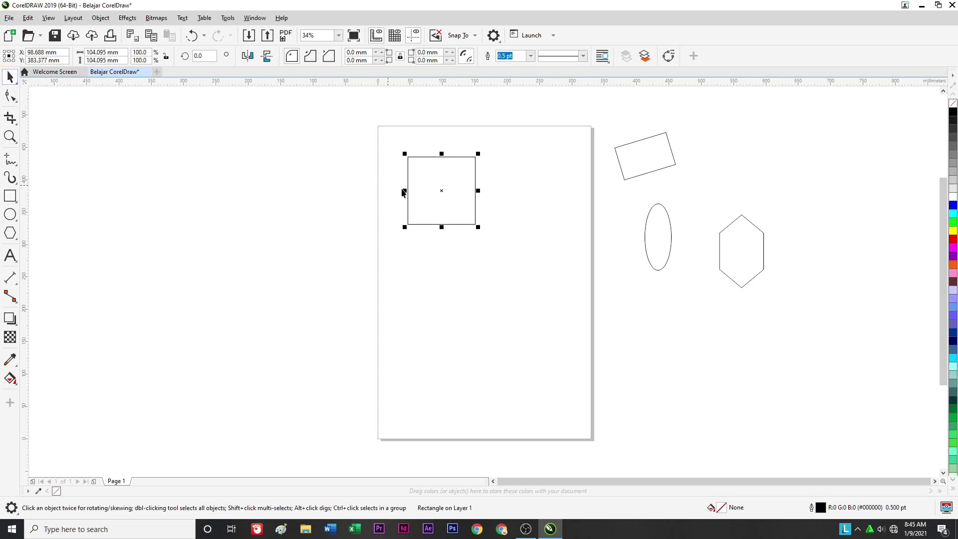
left_click_drag(441, 192, 475, 175)
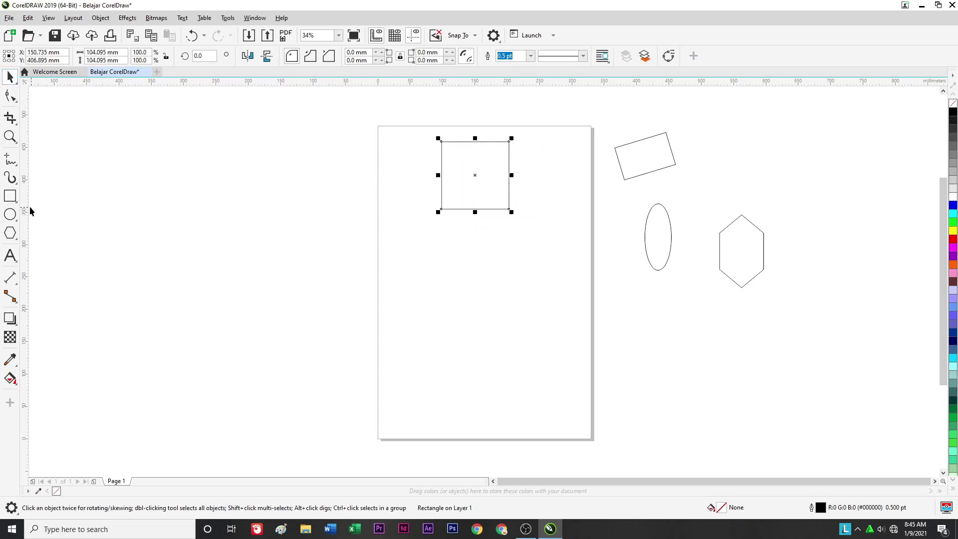
Draw a circle about 112 mm in diameter below the square
left_click(10, 214)
left_click_drag(444, 244, 486, 315)
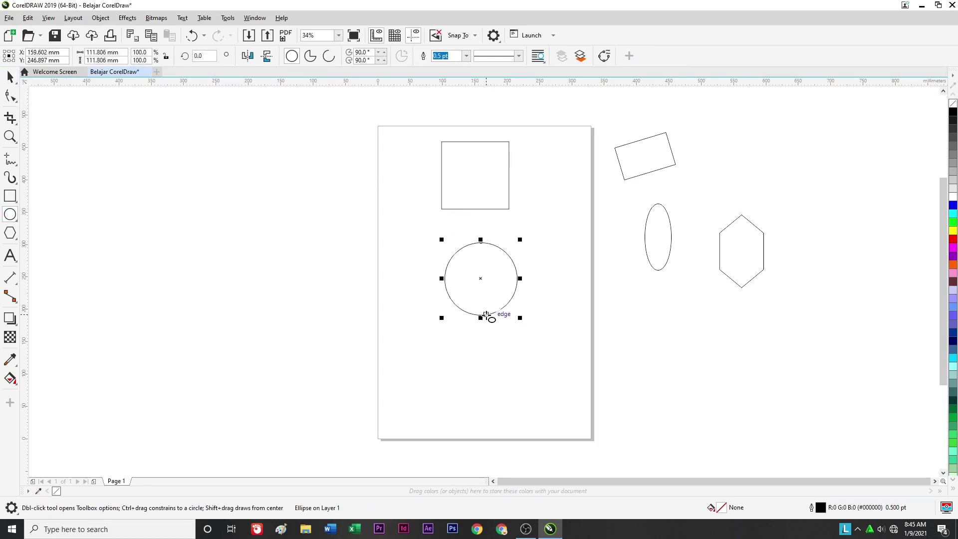
left_click(10, 76)
Draw a six-sided polygon about 79 by 92 mm below the circle and move it to the circle's right side
left_click(10, 233)
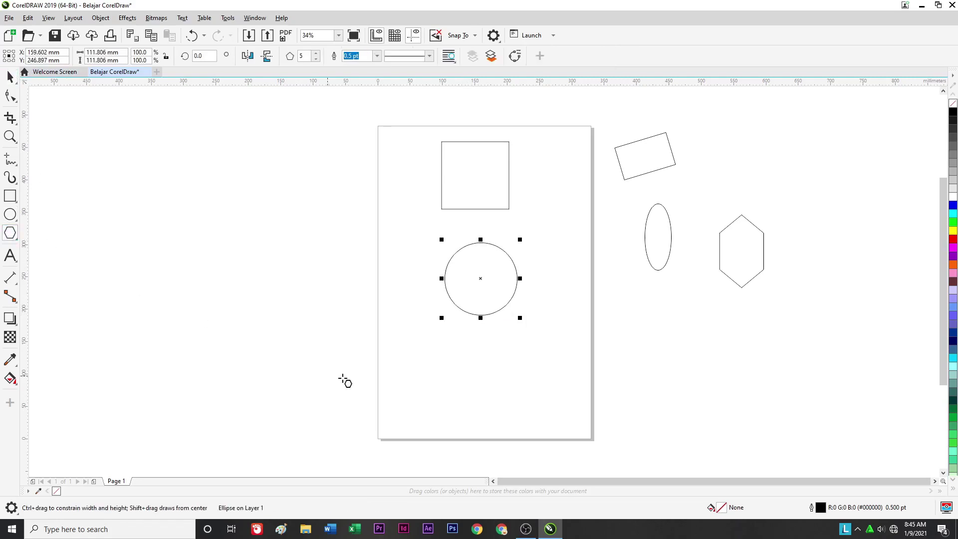
left_click_drag(439, 341, 490, 400)
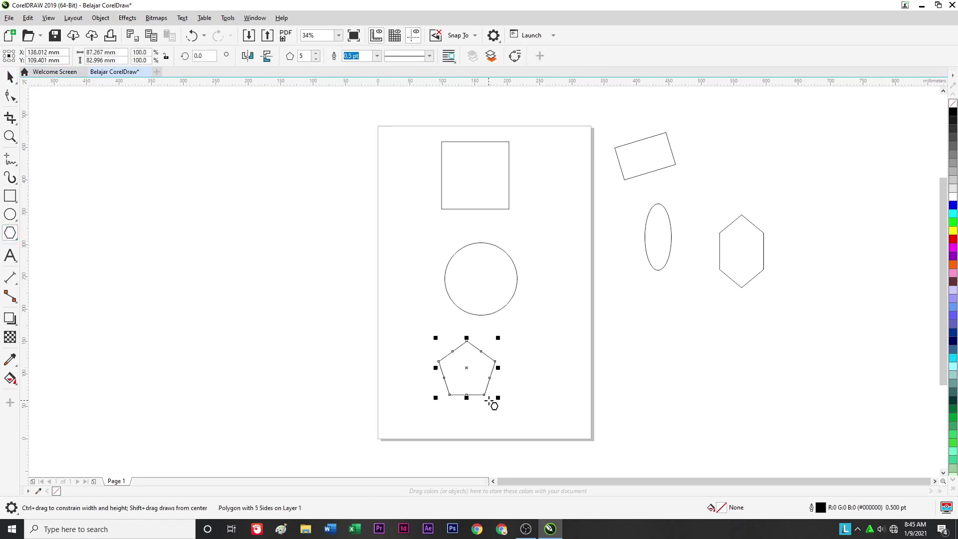
left_click(315, 53)
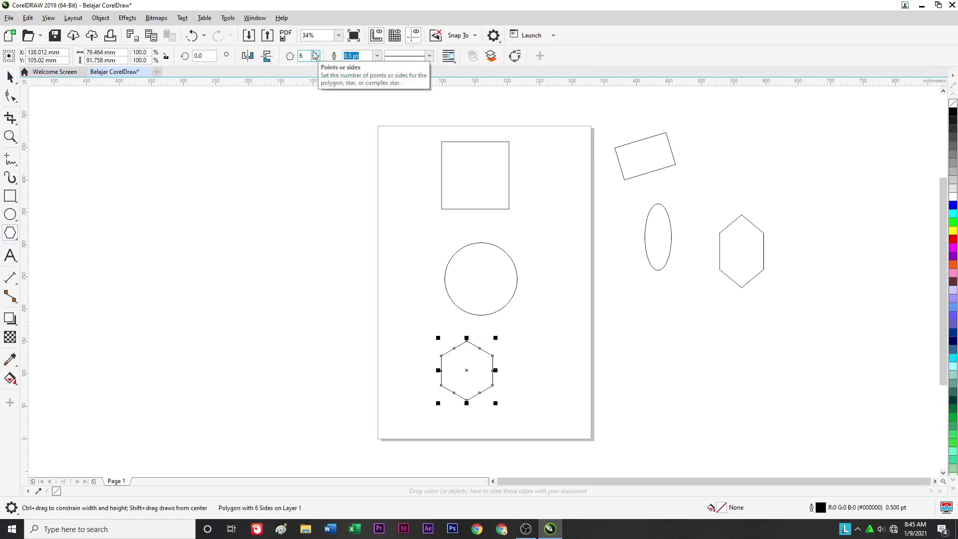
left_click(315, 53)
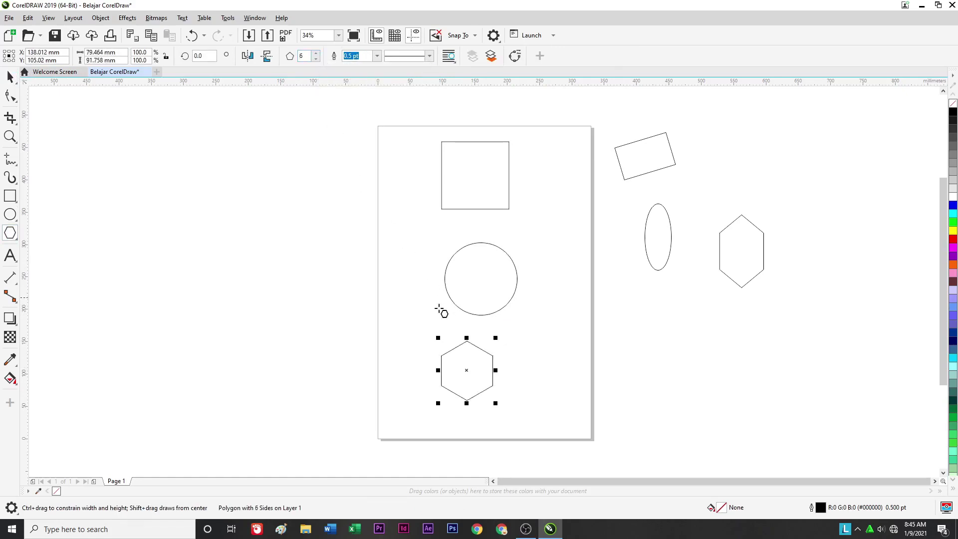
left_click_drag(464, 370, 556, 277)
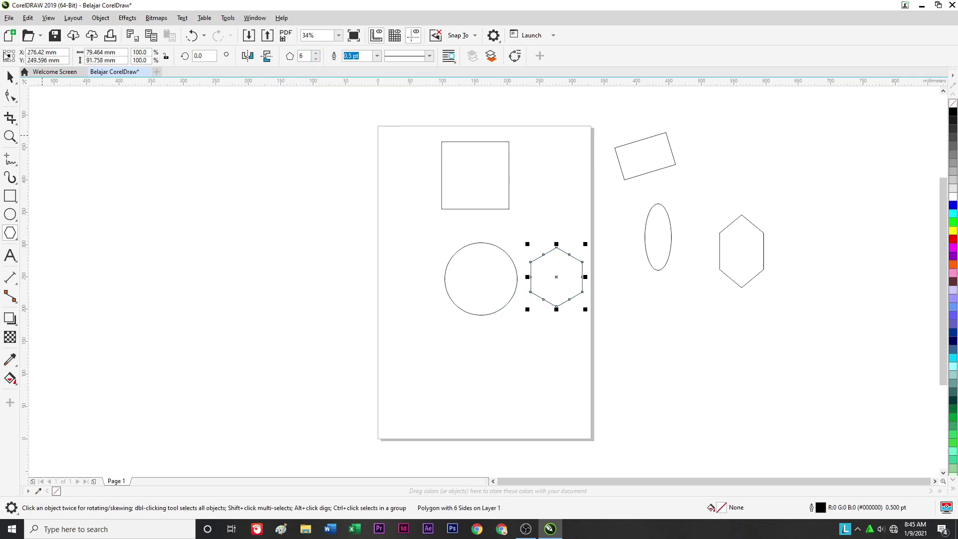
left_click(10, 76)
left_click(264, 274)
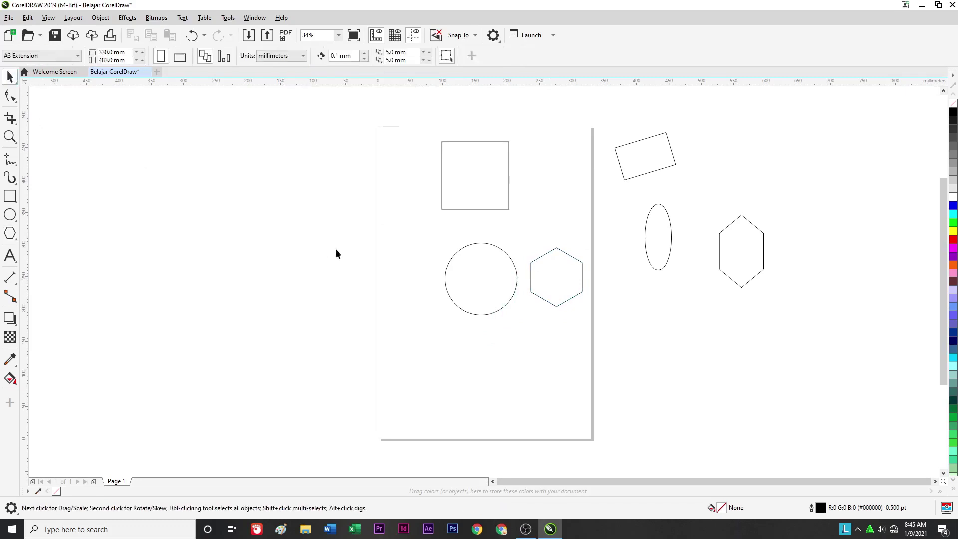
Try deleting the rotated rectangle, ellipse and hexagon that lie outside the page, and undo the deletion
left_click_drag(852, 328, 643, 152)
left_click_drag(608, 112, 608, 112)
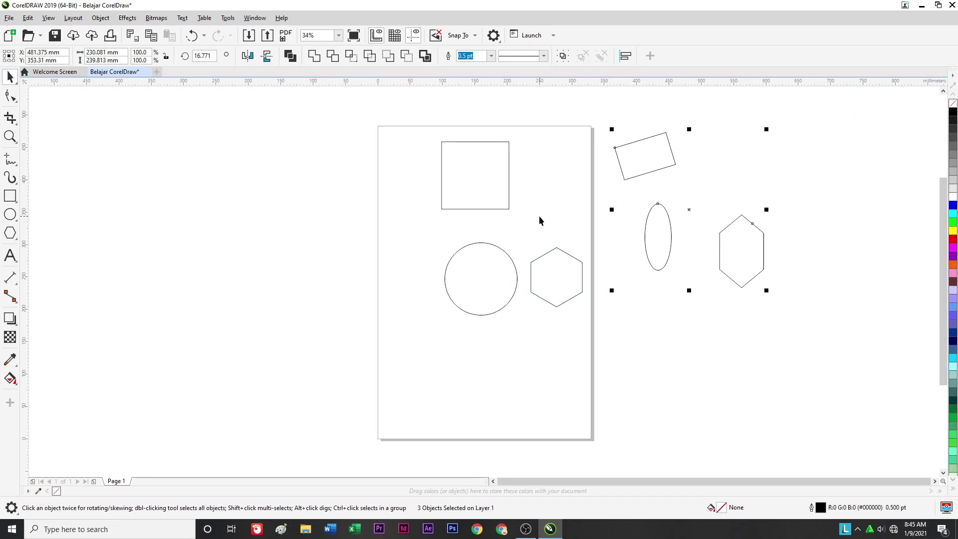
key("Delete")
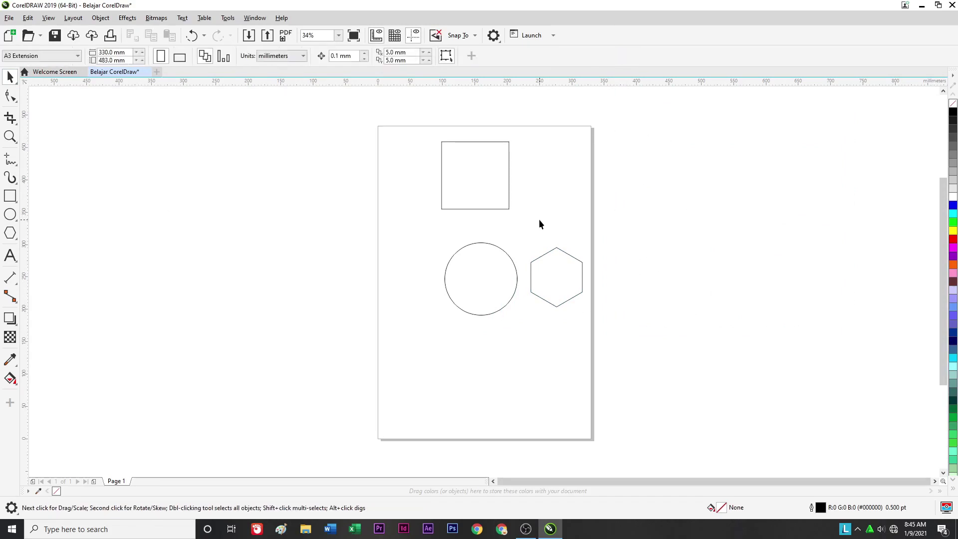
key("ctrl+z")
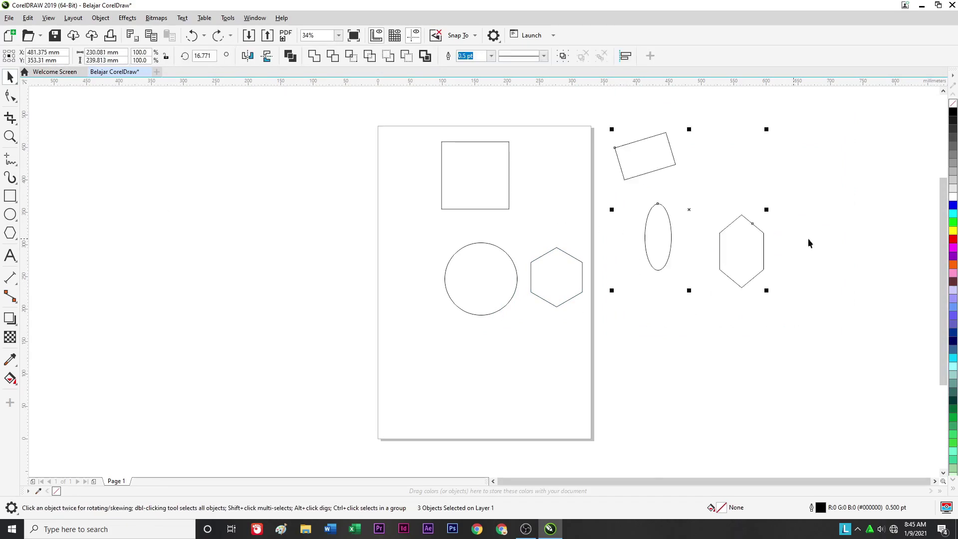
Select the rotated rectangle, ellipse and hexagon outside the page together and delete them
left_click(814, 237)
left_click_drag(809, 329, 758, 276)
left_click_drag(608, 110, 606, 109)
key("Delete")
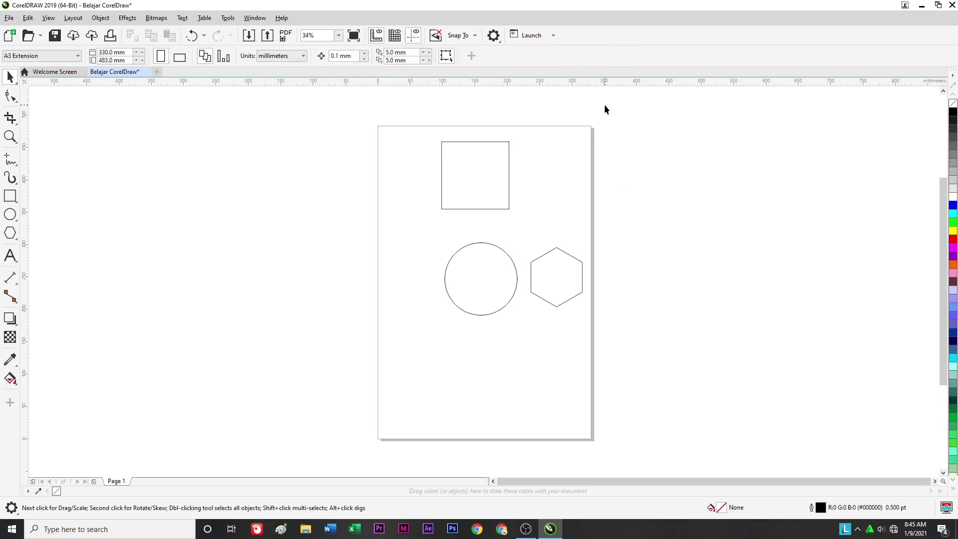
Move the circle toward the page's left edge and enlarge the hexagon beside it to about 95 by 110 mm
left_click(490, 258)
left_click_drag(490, 257, 446, 246)
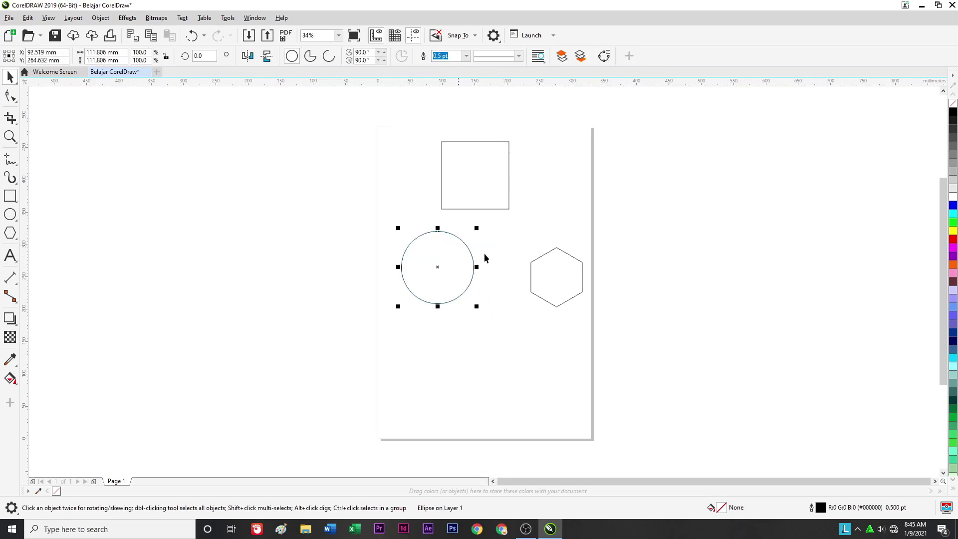
left_click(554, 277)
left_click_drag(558, 273, 569, 318)
left_click(632, 262)
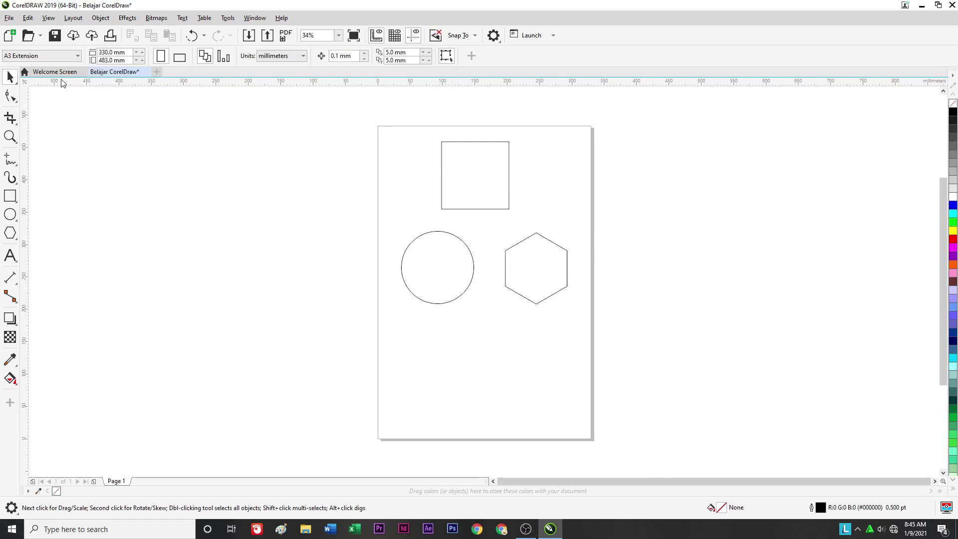
Fill the square with dark green (#006633) from the colour palette
left_click(500, 201)
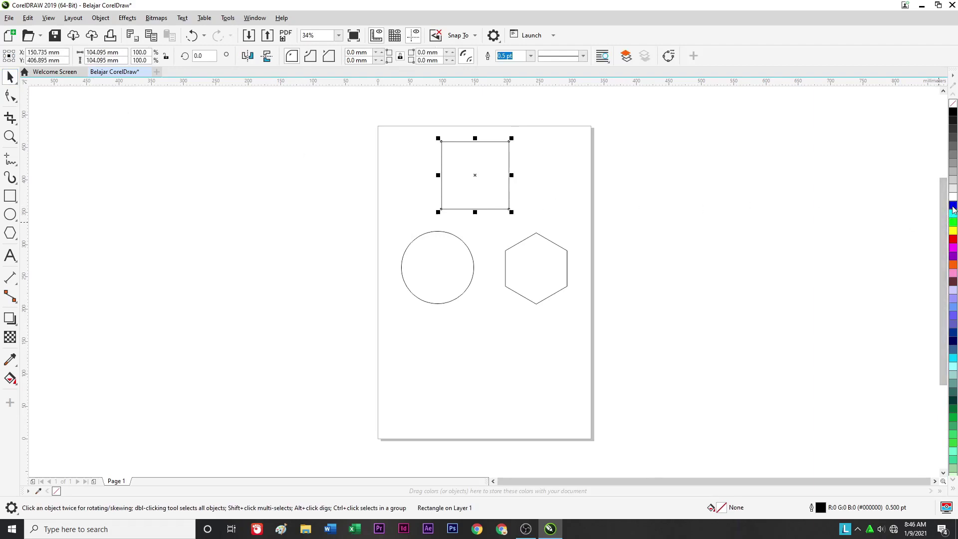
left_click(953, 411)
left_click(640, 196)
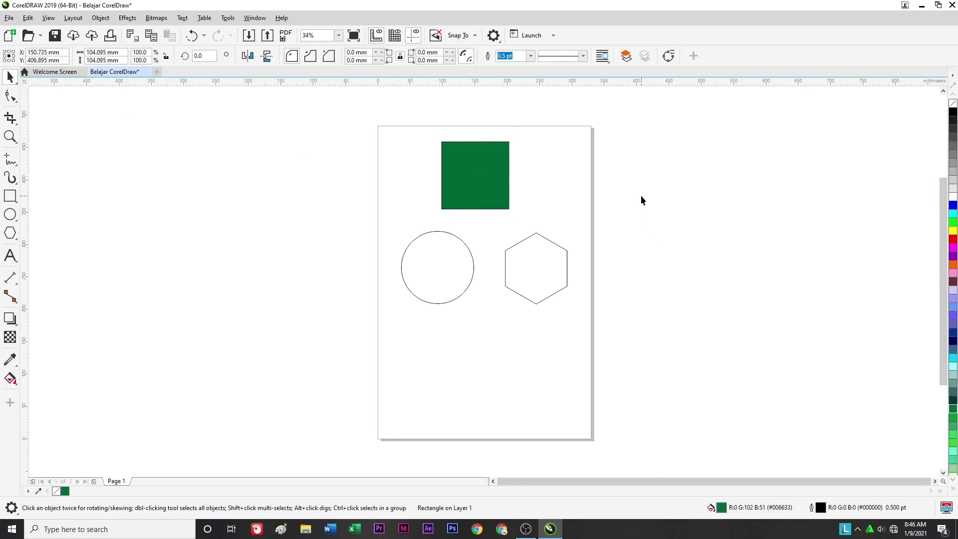
Fill the circle with yellow and the hexagon with blue
left_click(441, 245)
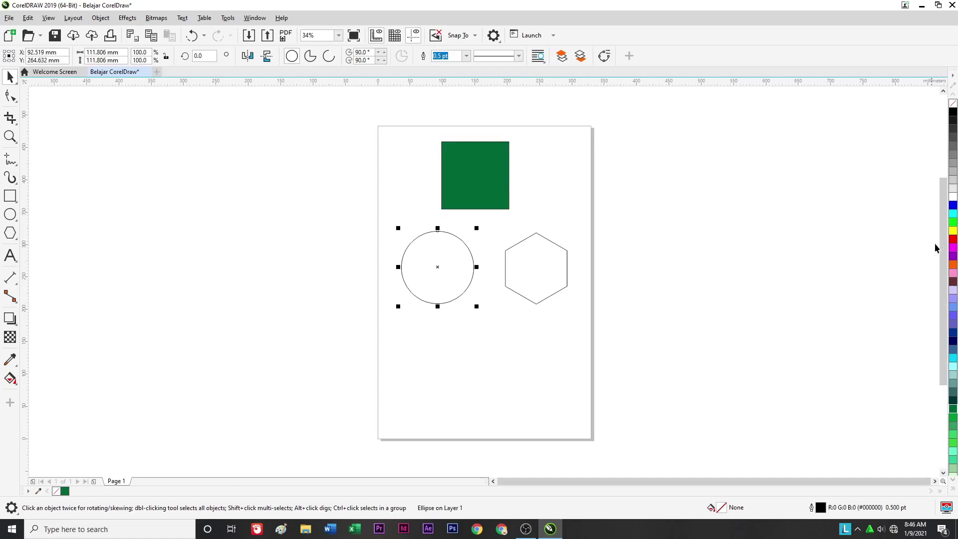
left_click(952, 230)
left_click(537, 273)
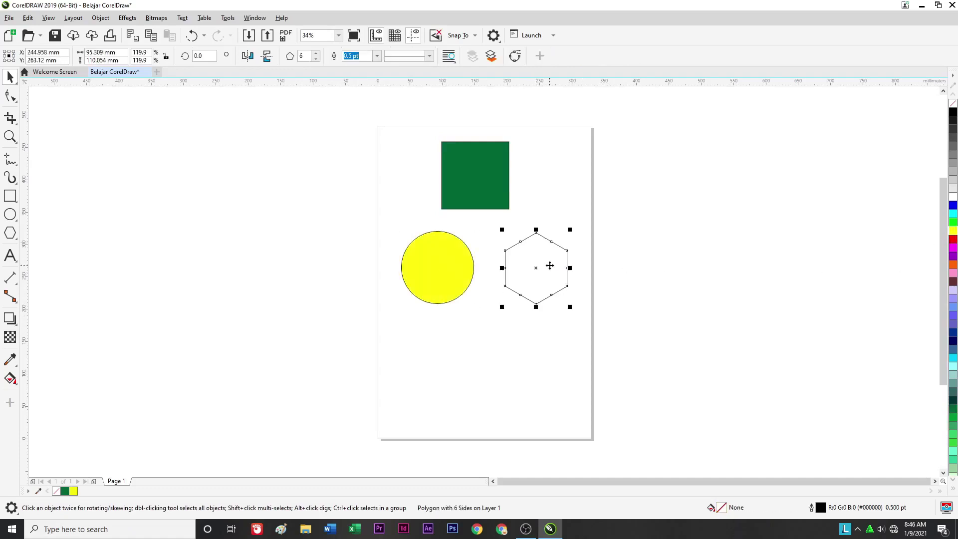
left_click(952, 205)
left_click(735, 171)
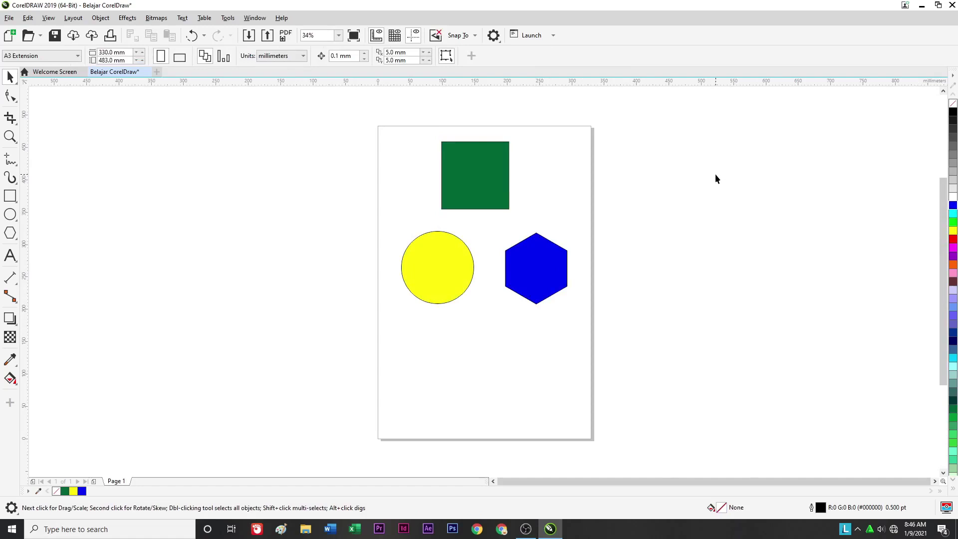
Select all three shapes and clear the selection, and examine the full range of swatches in the expanded colour palette
left_click_drag(670, 345, 339, 124)
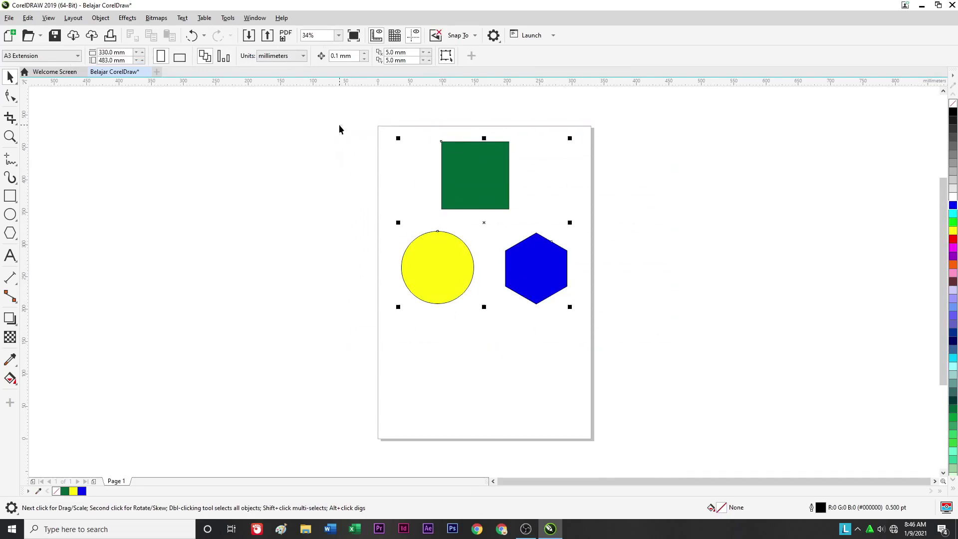
left_click(632, 193)
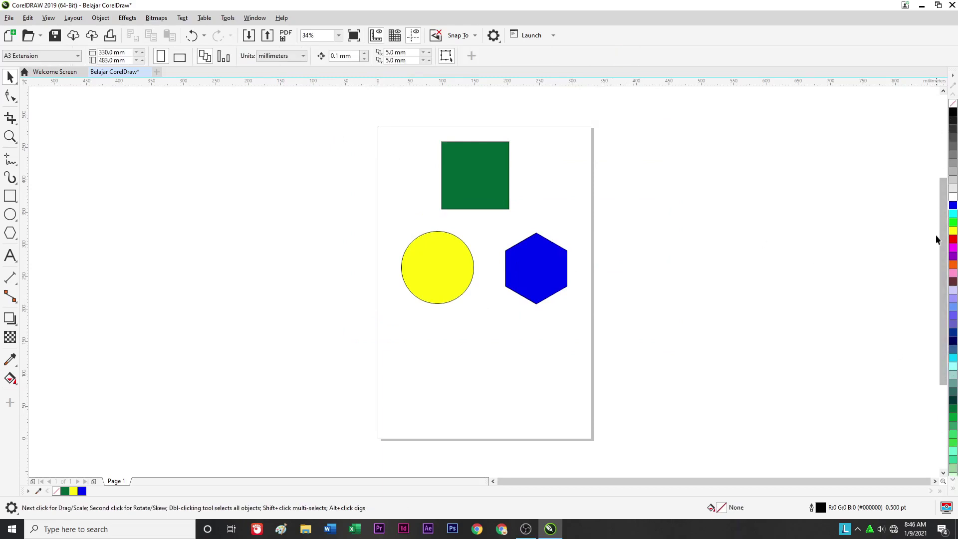
left_click(952, 490)
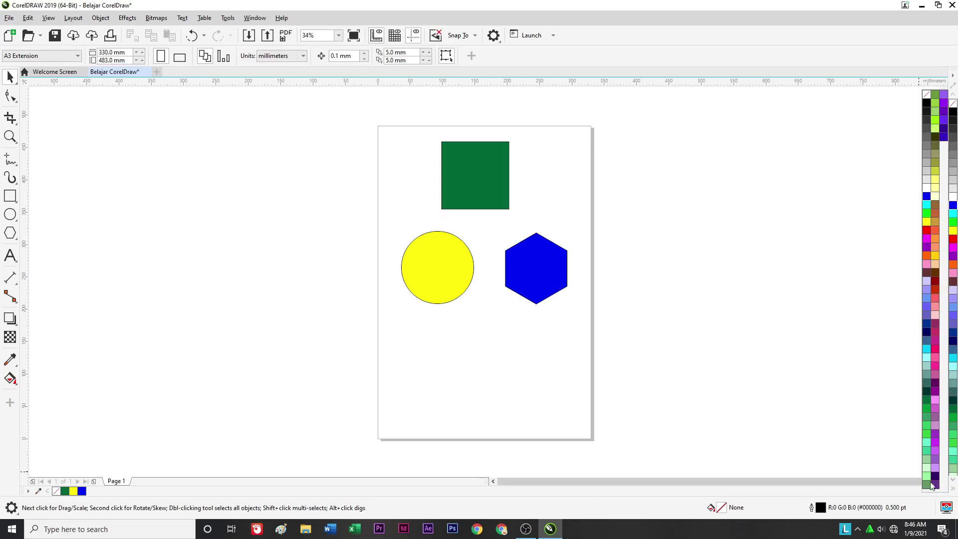
left_click(871, 191)
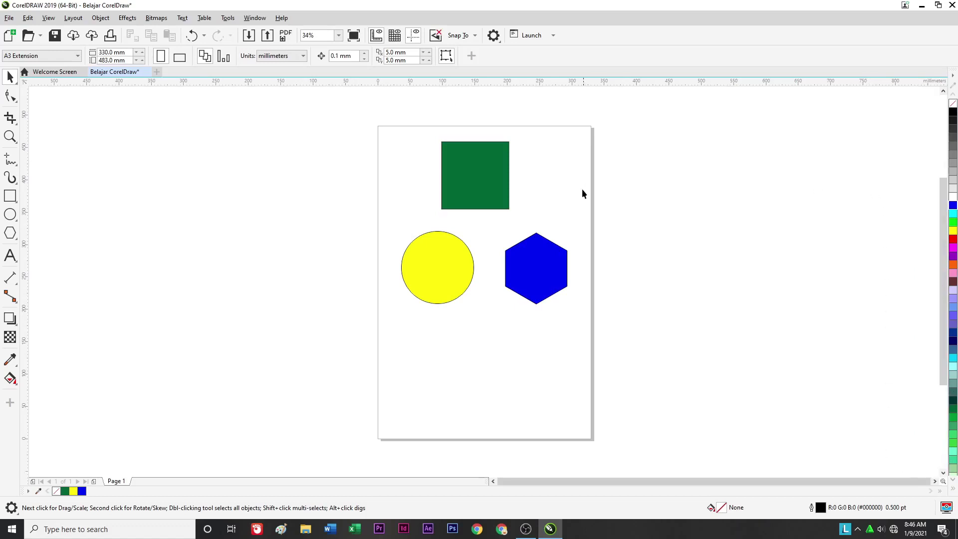
Move the green square left above the circle and change its uniform fill to a brighter green
left_click(478, 178)
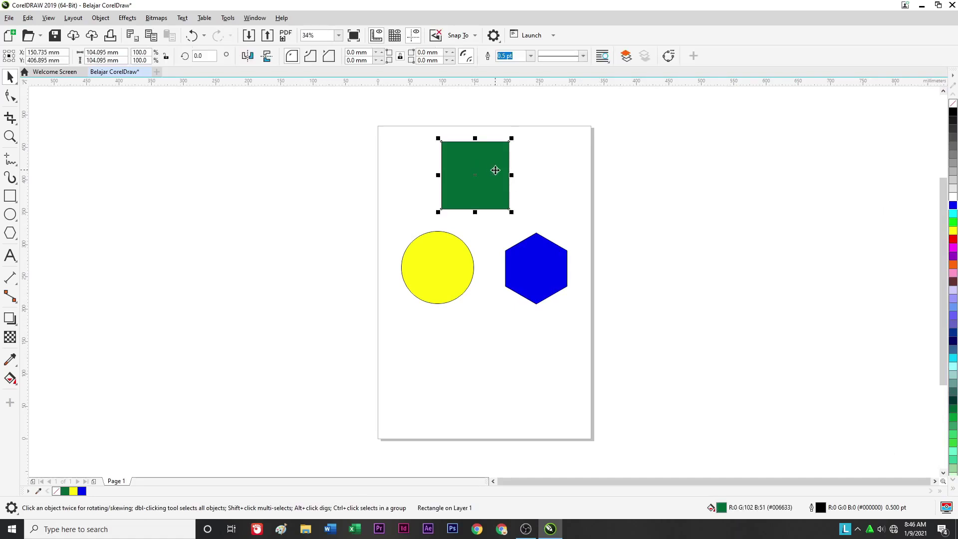
left_click_drag(492, 169, 463, 176)
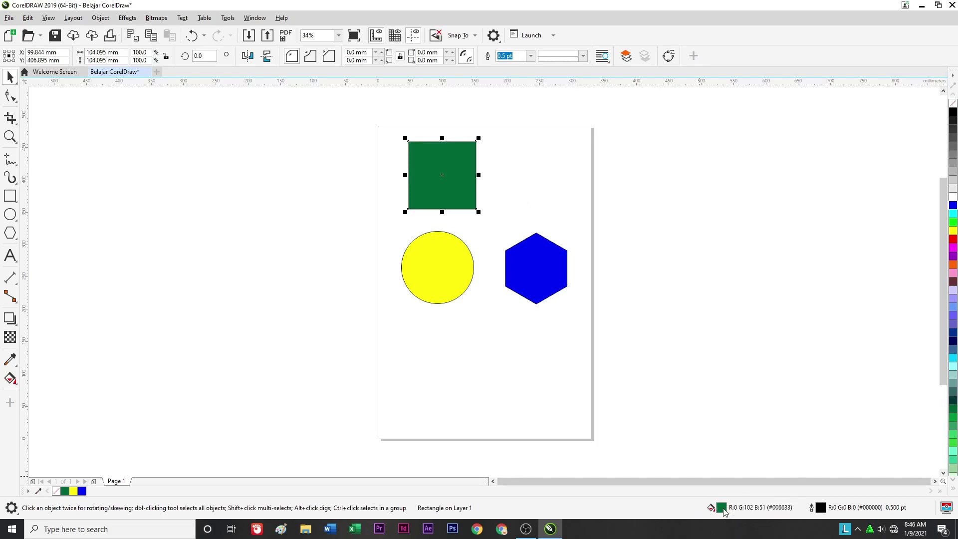
double_click(721, 508)
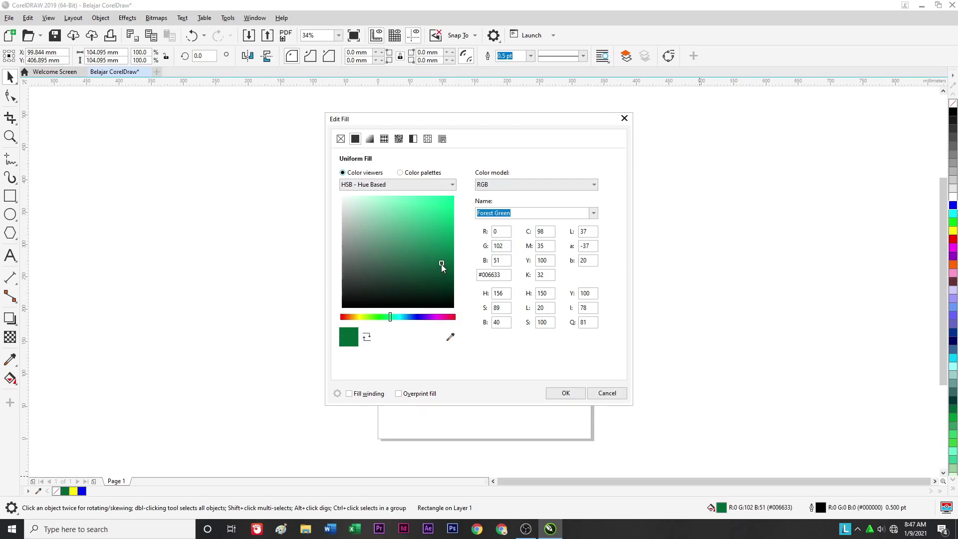
mouse_move(441, 264)
left_mouse_down()
mouse_move(443, 239)
mouse_move(435, 260)
mouse_move(427, 232)
left_mouse_up()
left_click_drag(390, 318, 378, 325)
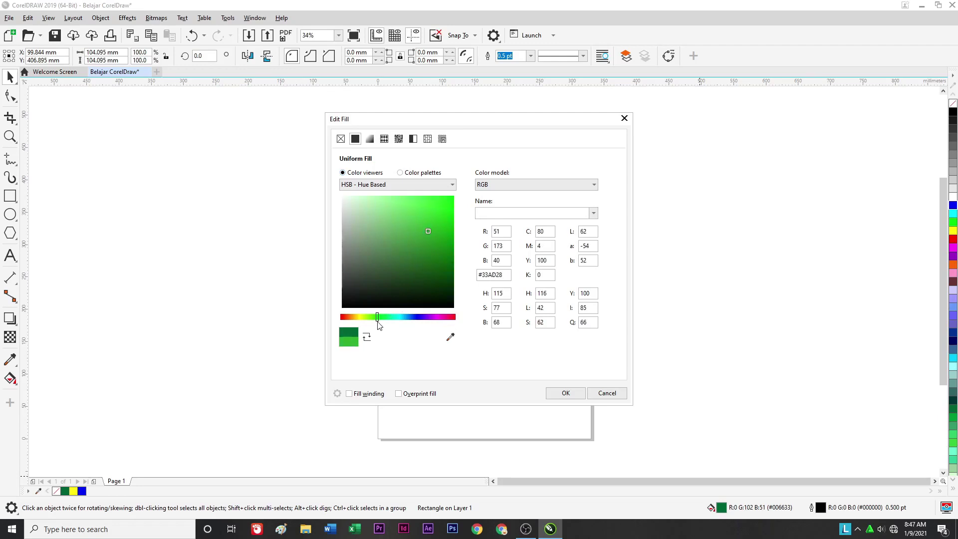
left_click_drag(429, 229, 441, 221)
mouse_move(377, 319)
left_mouse_down()
mouse_move(342, 323)
mouse_move(377, 321)
left_mouse_up()
mouse_move(442, 220)
left_mouse_down()
mouse_move(436, 232)
mouse_move(444, 230)
left_mouse_up()
left_click(571, 393)
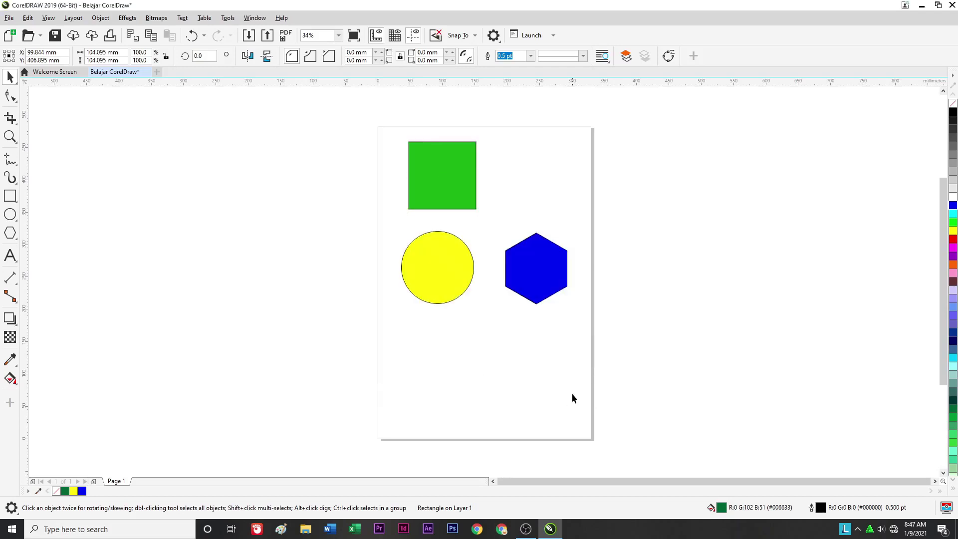
left_click(624, 166)
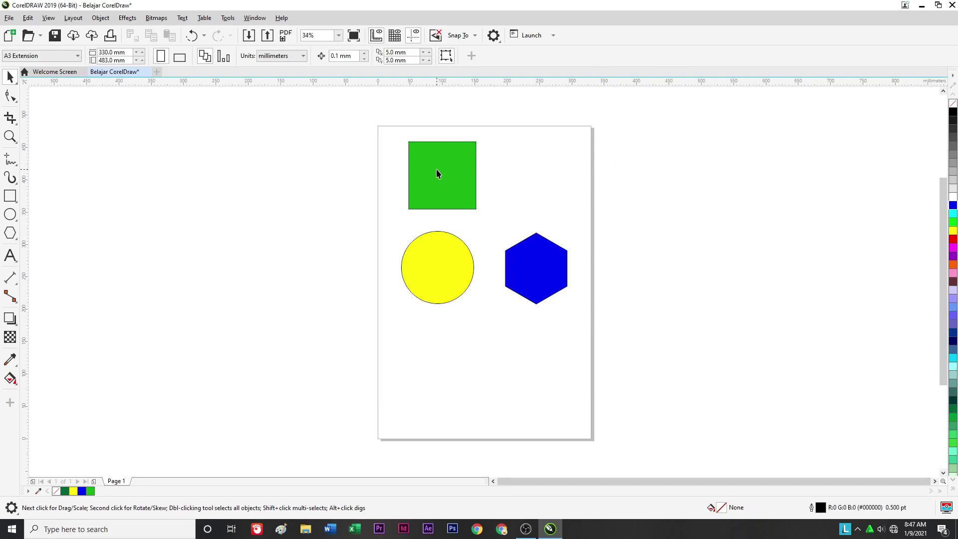
Move the yellow circle slightly right and up beneath the green square
left_click(442, 271)
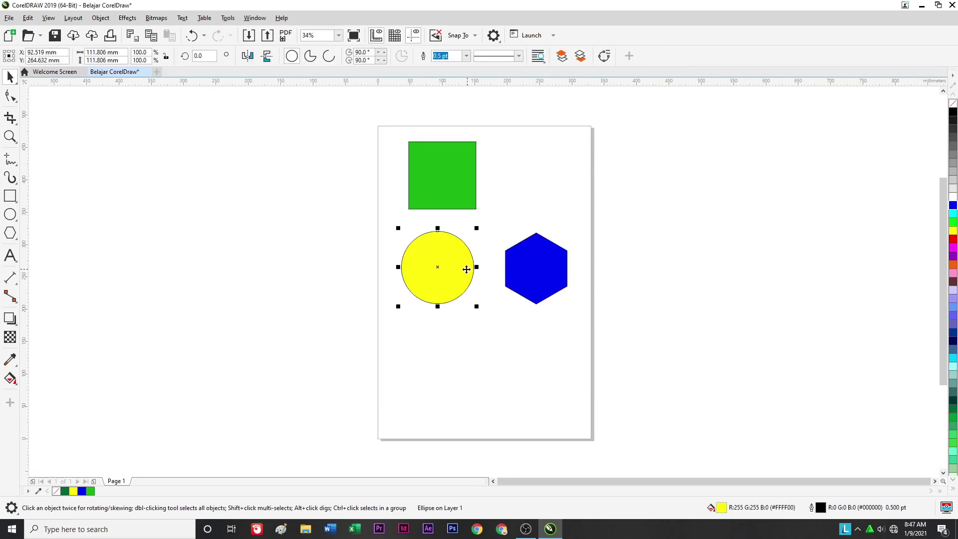
left_click(517, 159)
left_click(464, 166)
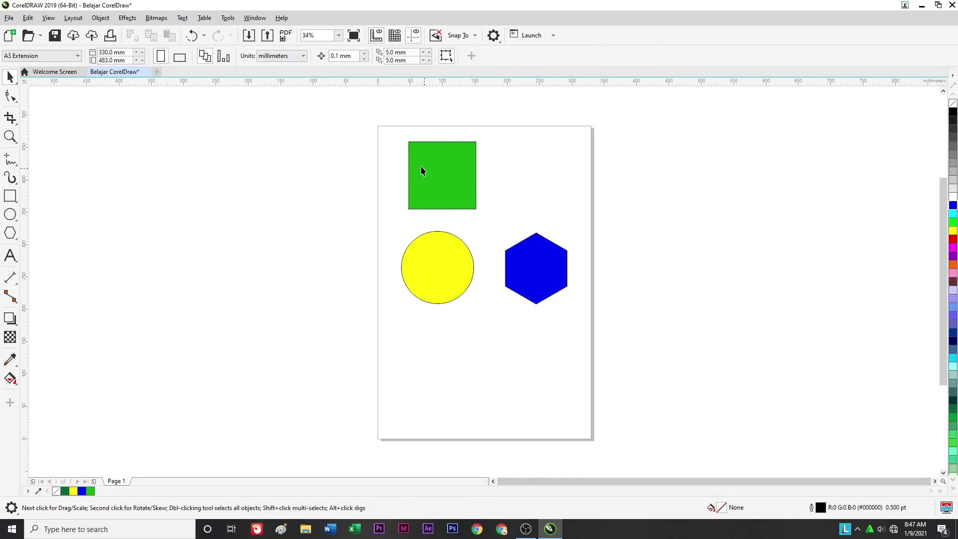
left_click(438, 281)
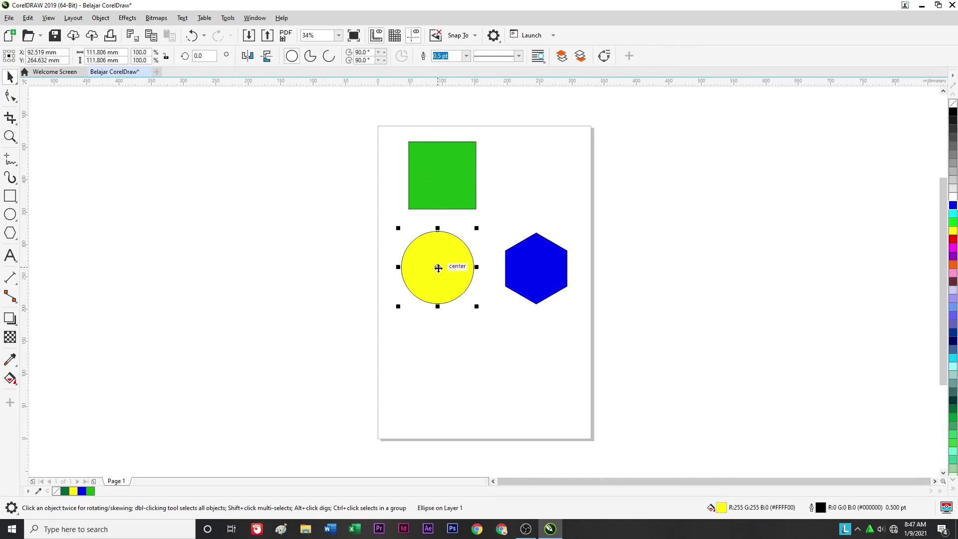
mouse_move(438, 268)
left_mouse_down()
mouse_move(451, 273)
mouse_move(449, 264)
left_mouse_up()
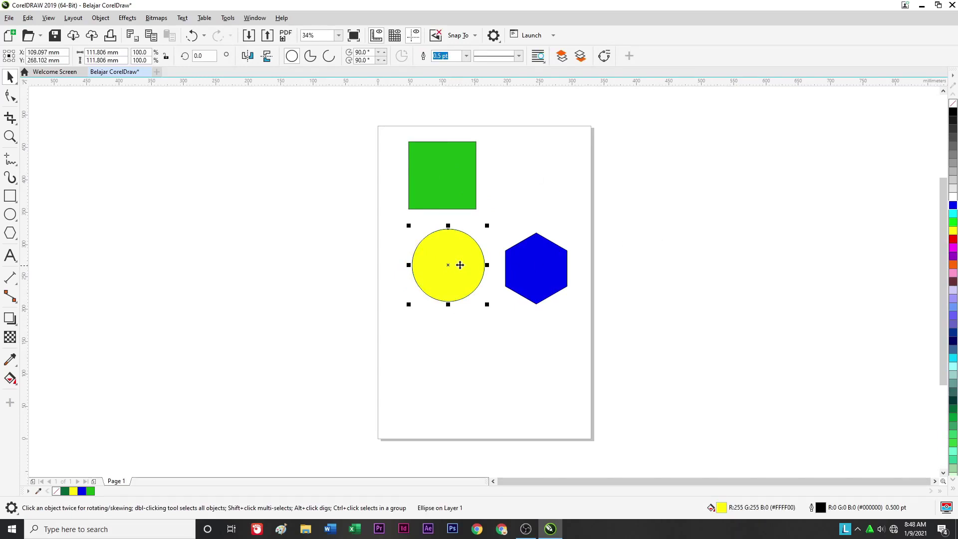
Change the circle's uniform fill to a fountain fill, compare the blend transition types and choose the elliptical one
double_click(722, 508)
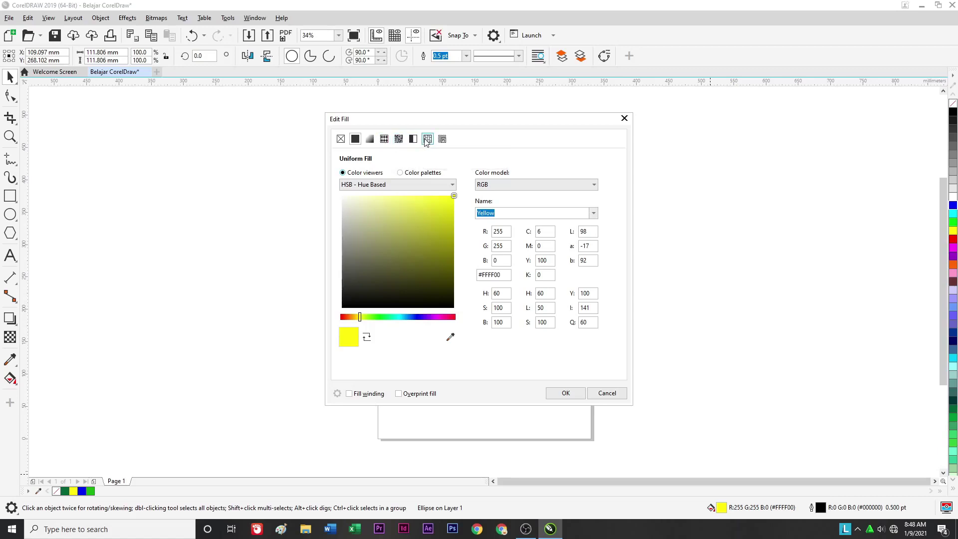
left_click(372, 143)
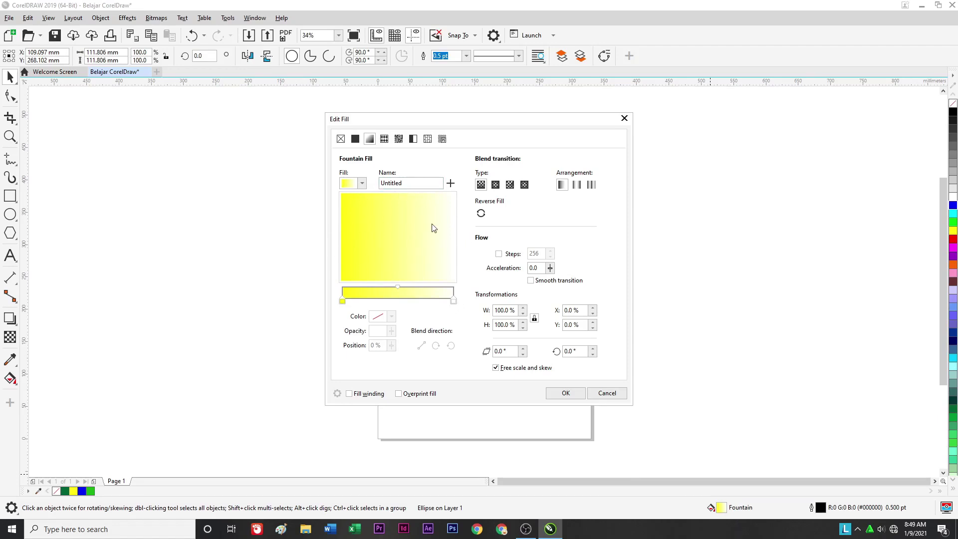
left_click(495, 185)
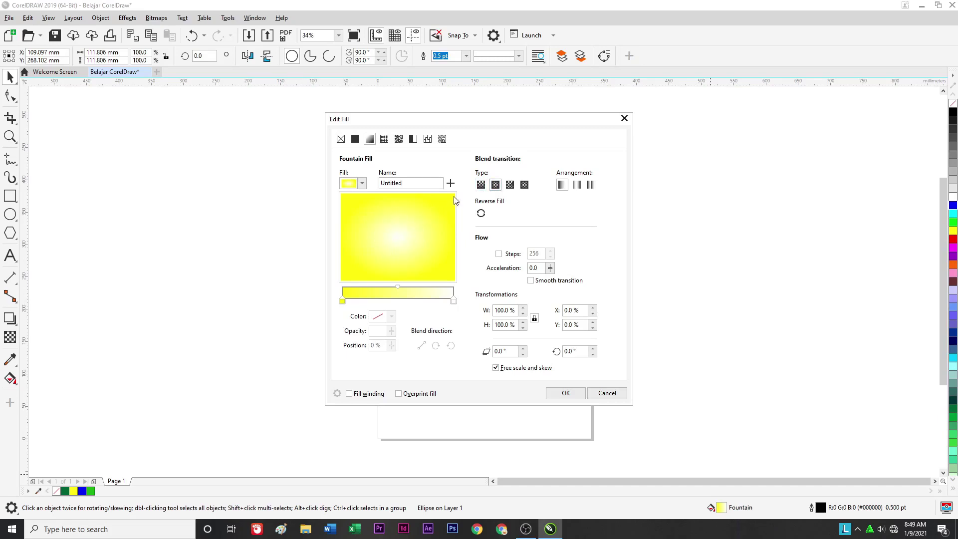
left_click(509, 184)
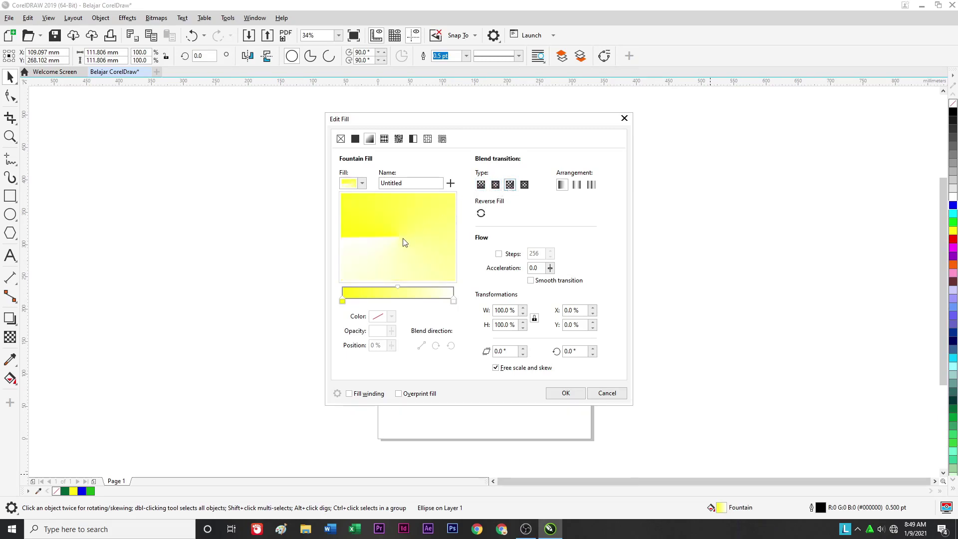
left_click(524, 185)
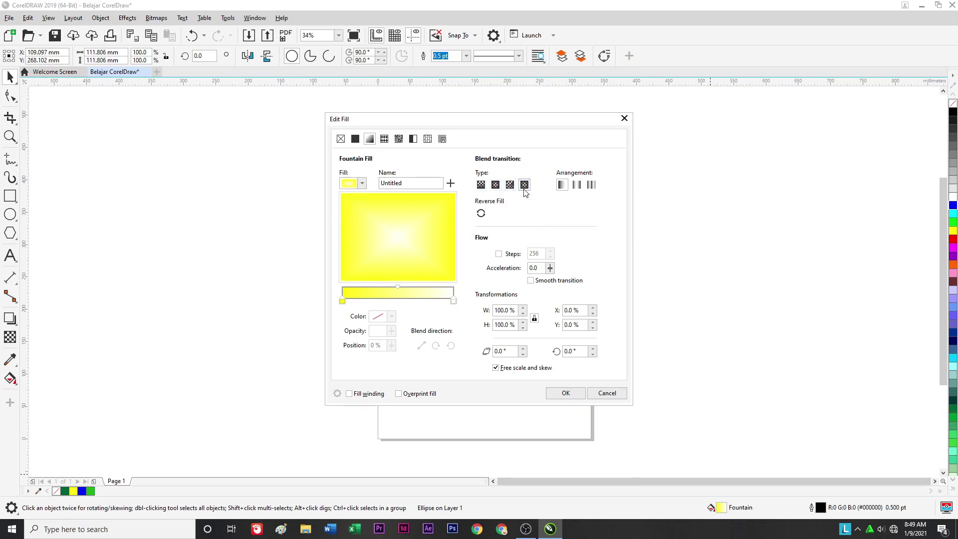
left_click(495, 185)
Set the gradient's white end colour to orange-yellow (#FFC524) and apply the fountain fill to the circle
left_click(342, 301)
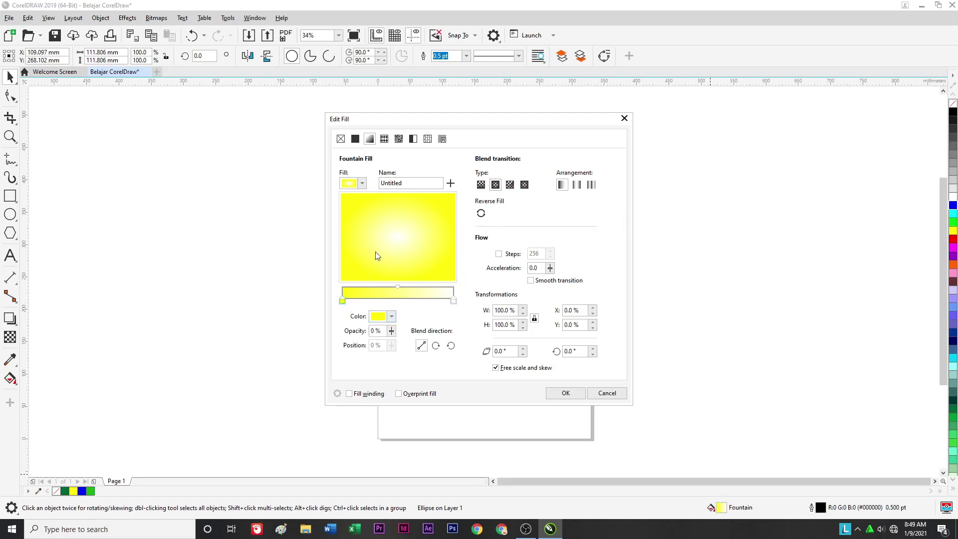
left_click(453, 301)
left_click(392, 317)
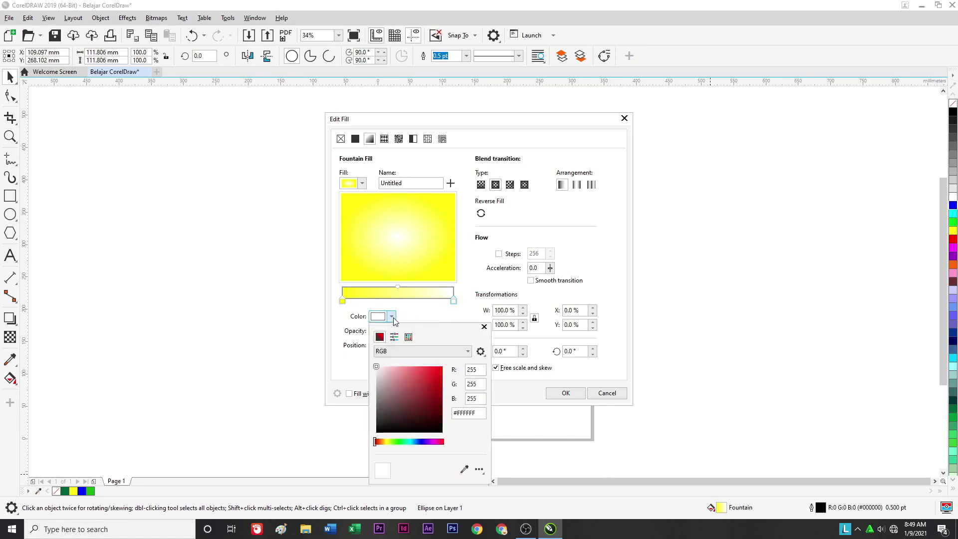
left_click(383, 442)
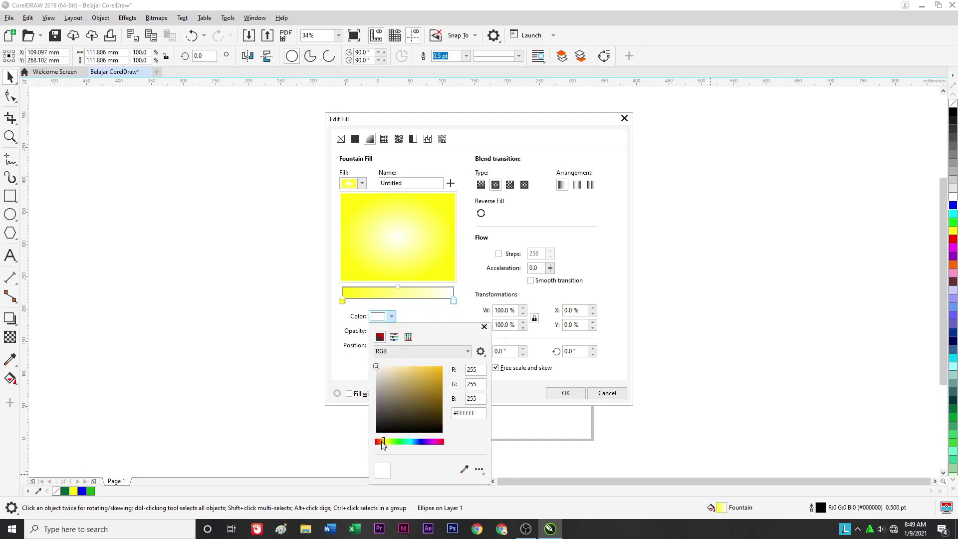
left_click_drag(383, 442, 385, 441)
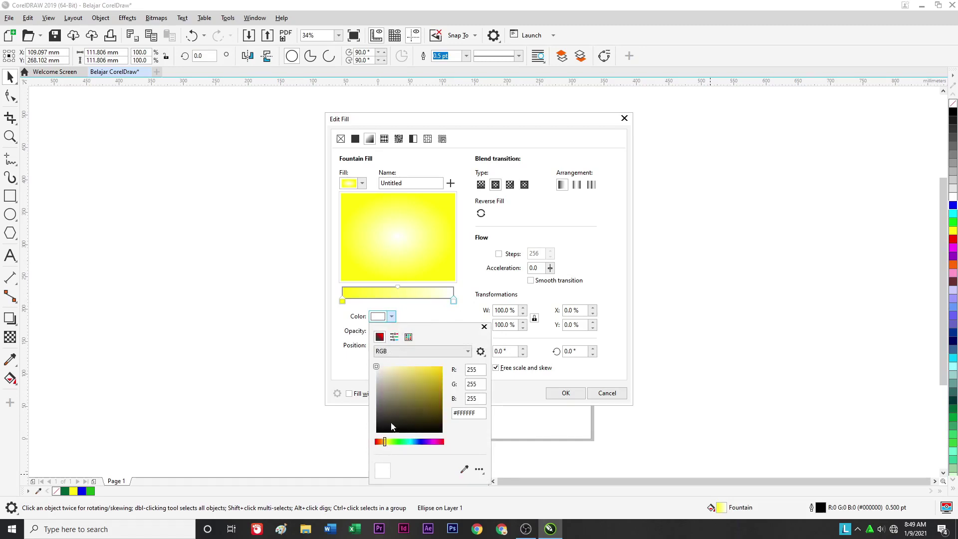
left_click_drag(427, 379, 433, 375)
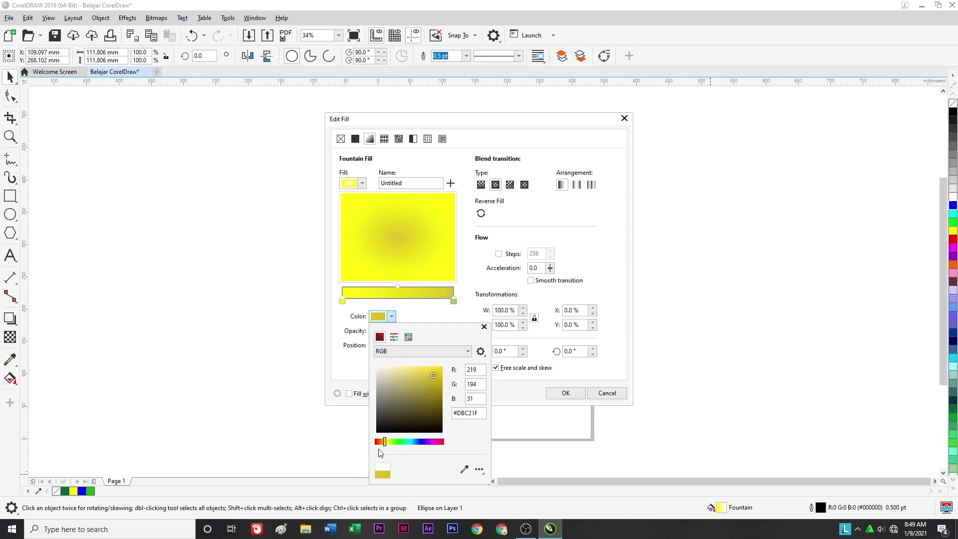
left_click_drag(383, 442, 382, 442)
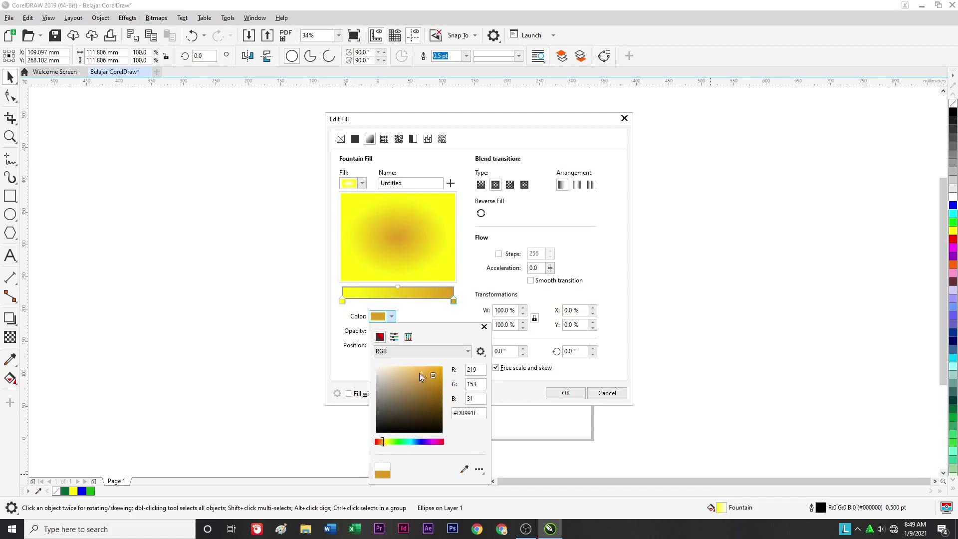
left_click_drag(419, 373, 410, 378)
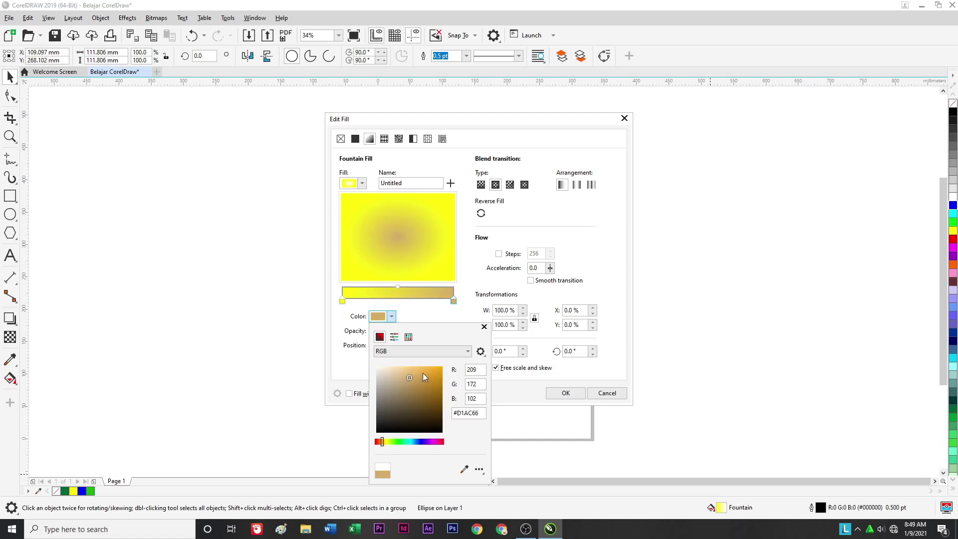
left_click_drag(382, 441, 383, 441)
left_click_drag(432, 369, 433, 364)
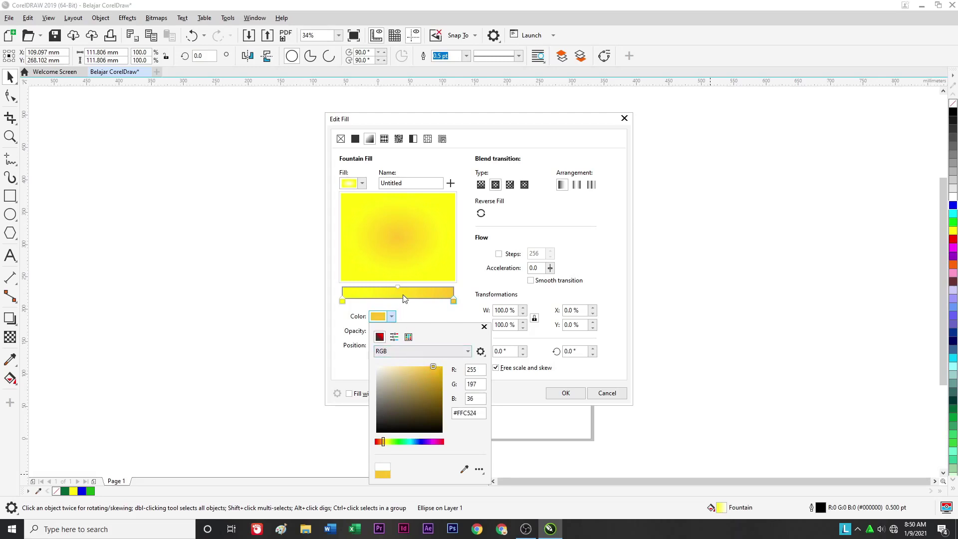
left_click(523, 393)
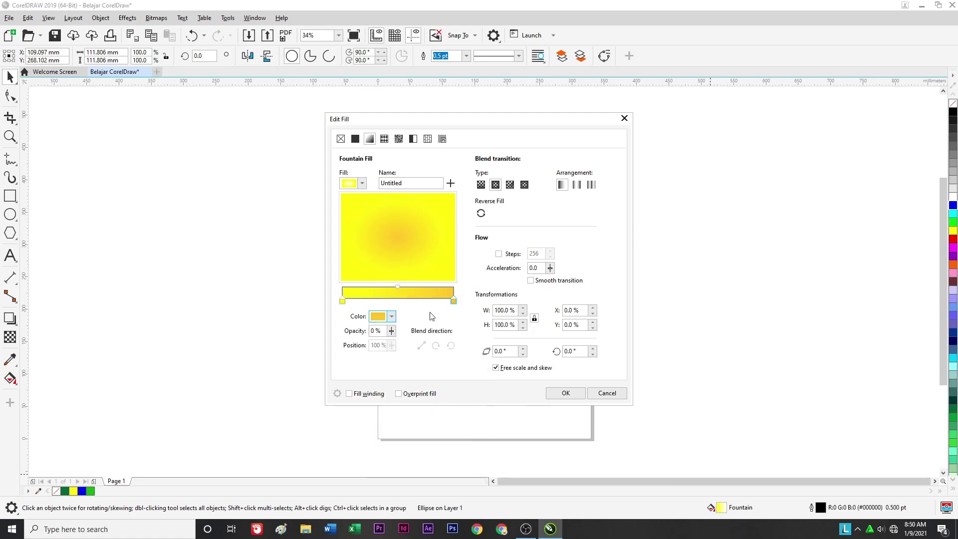
left_click(568, 394)
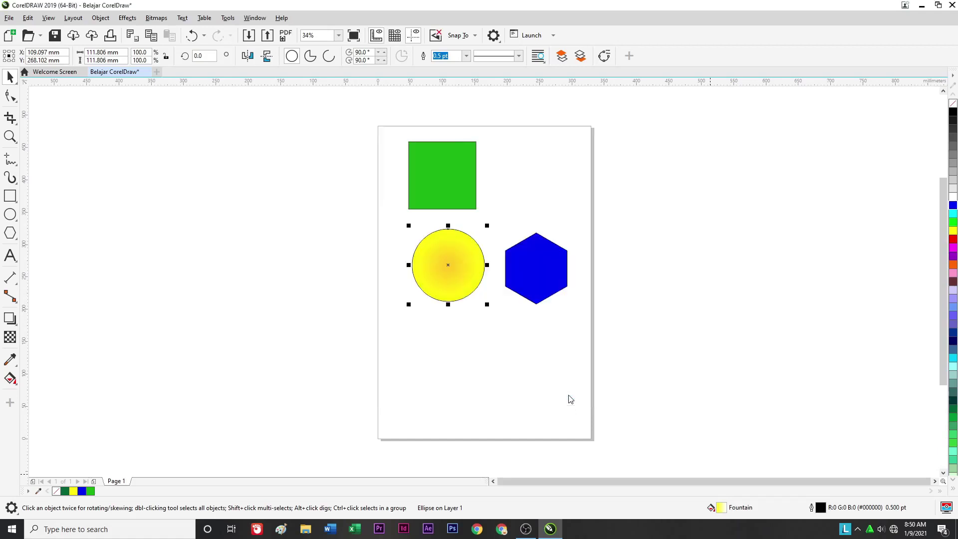
Examine the circle's gradient fill up close and clear the selection
left_click(451, 267)
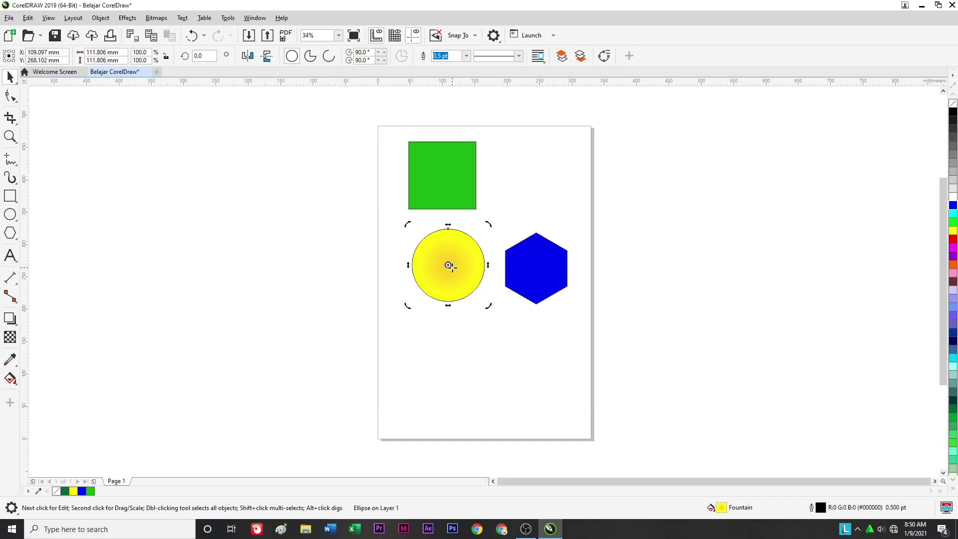
scroll(451, 267, "up", 2)
scroll(452, 265, "down", 2)
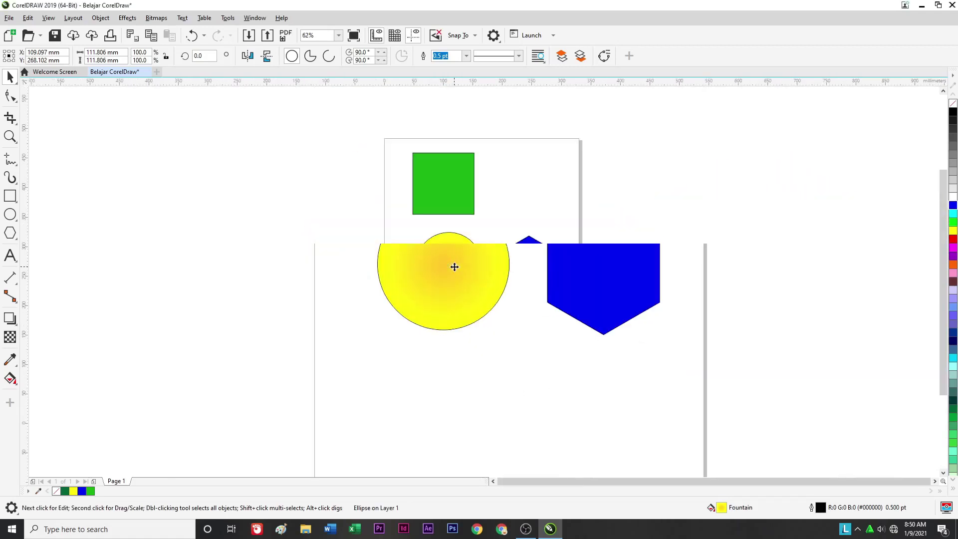
scroll(456, 262, "up", 2)
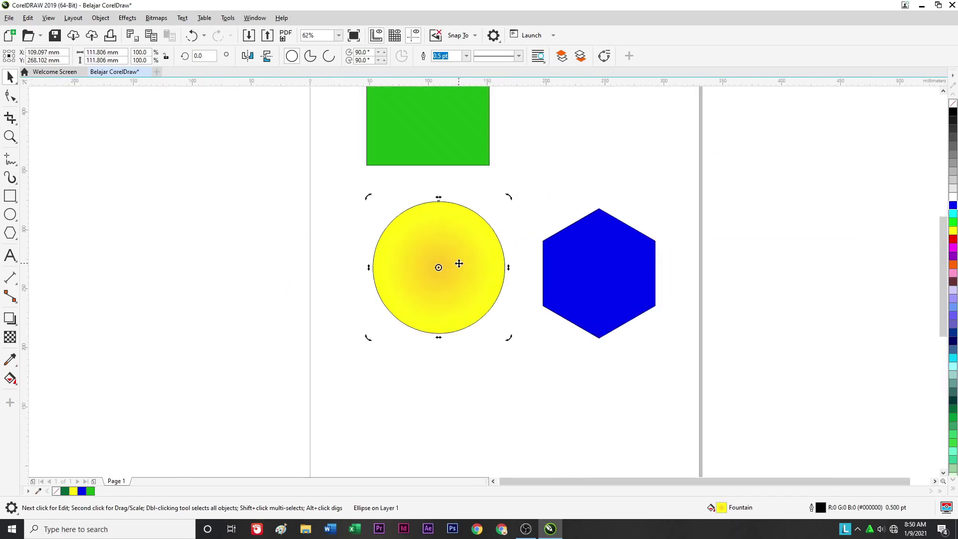
left_click(247, 185)
scroll(338, 255, "down", 2)
Move the blue hexagon very slightly up and right, and compare the three shapes up close
left_click(477, 269)
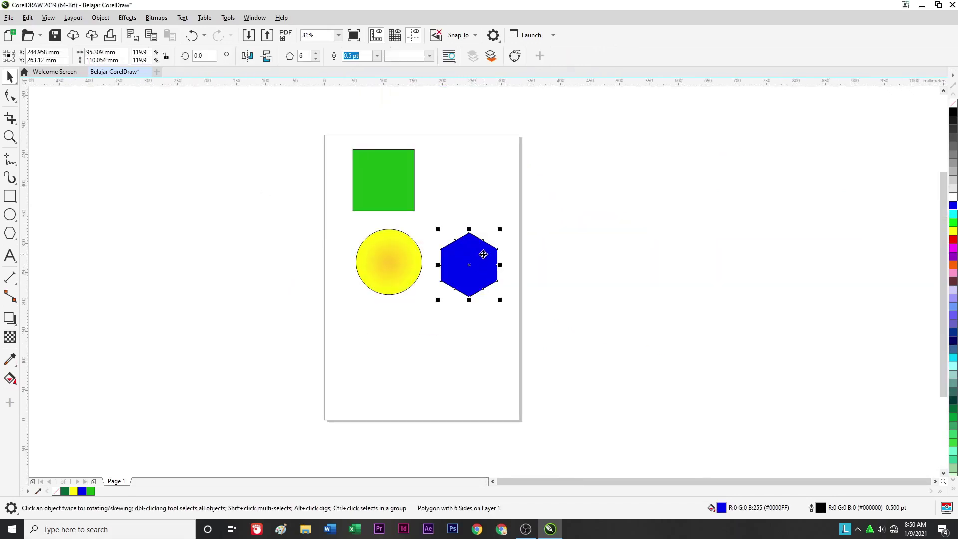
mouse_move(483, 255)
left_mouse_down()
mouse_move(483, 242)
mouse_move(484, 253)
left_mouse_up()
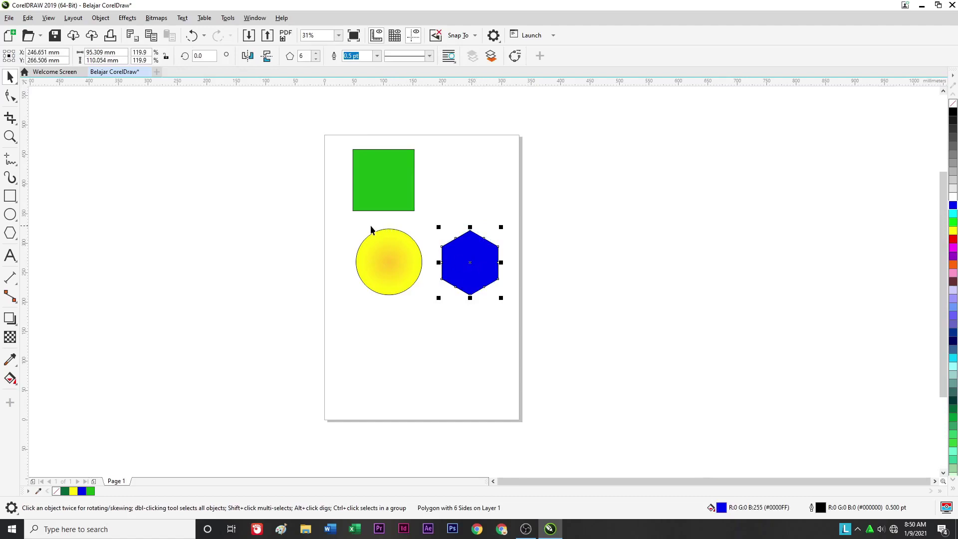
scroll(407, 249, "up", 2)
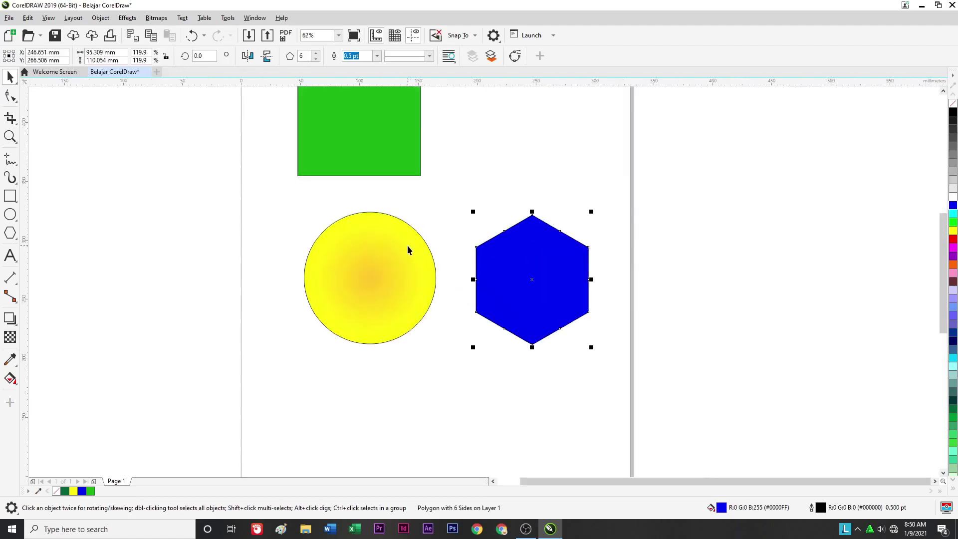
scroll(407, 244, "down", 2)
scroll(407, 200, "up", 2)
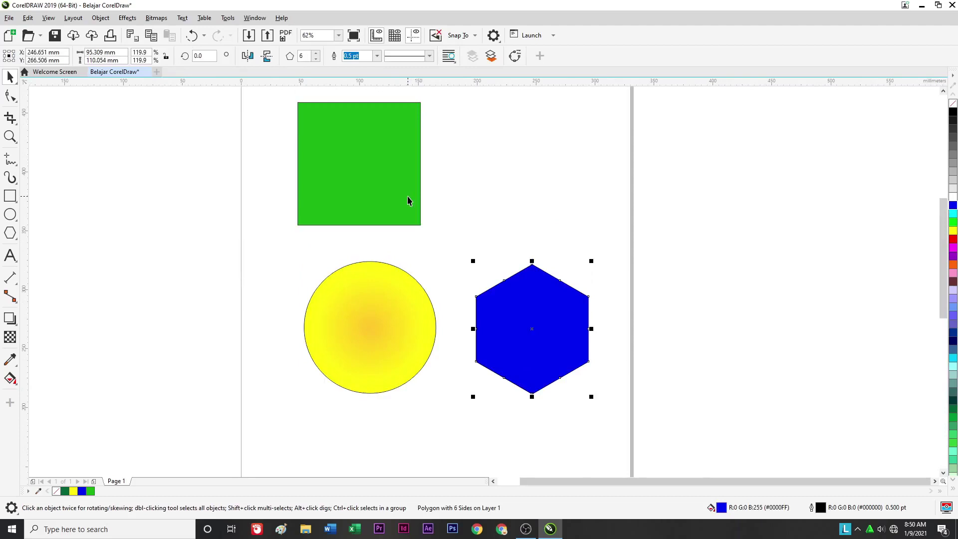
scroll(408, 200, "down", 2)
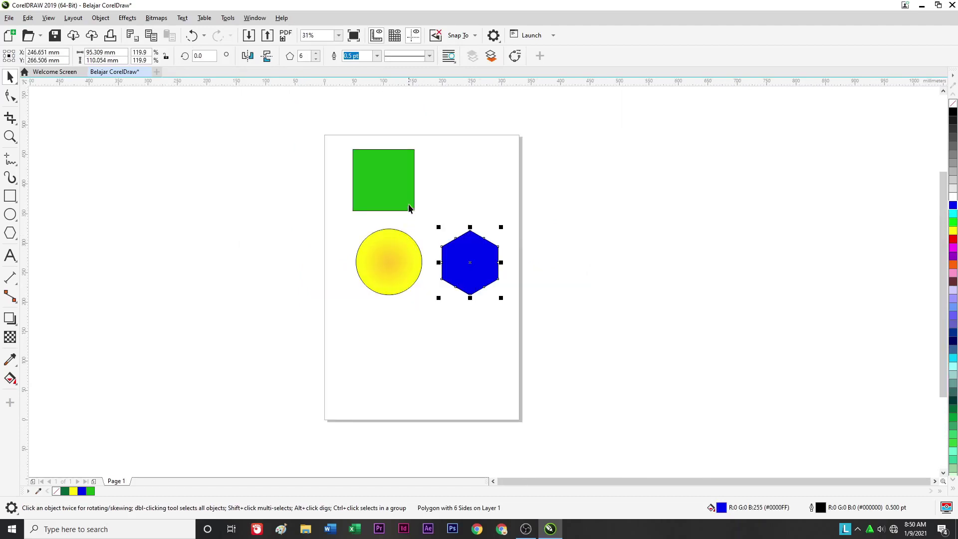
Open the Outline Pen settings for the circle, move the dialog clear of it, and look at the outline colour choices
left_click(408, 200)
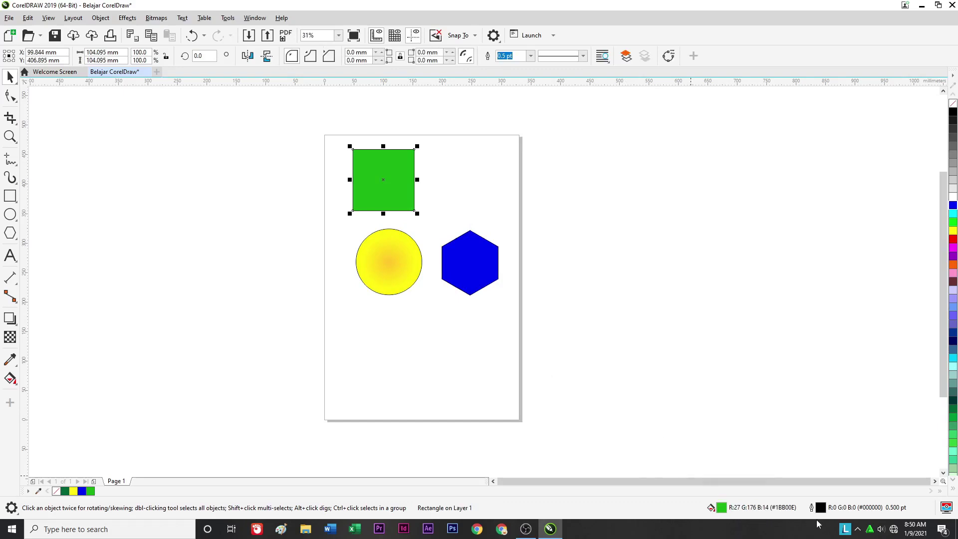
left_click(401, 262)
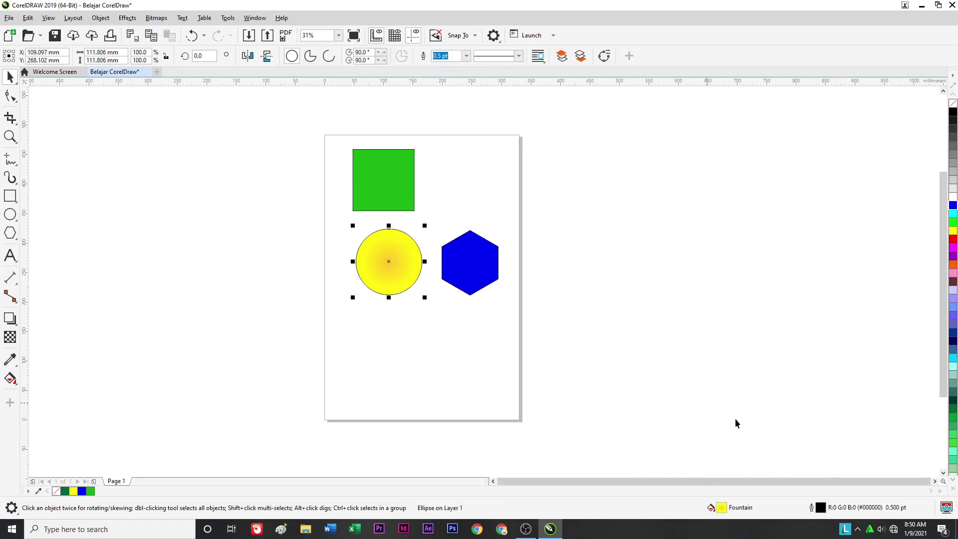
double_click(821, 509)
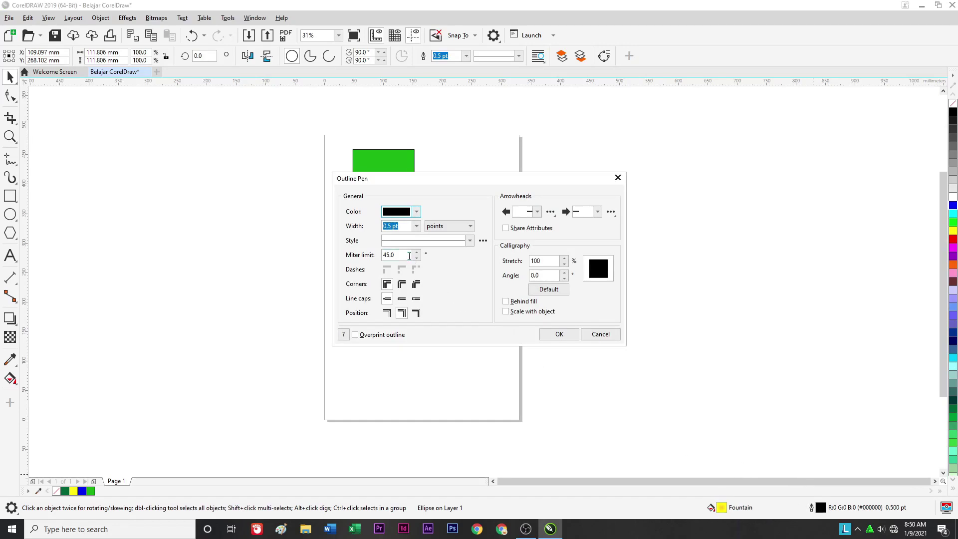
left_click_drag(383, 181, 519, 169)
left_click(552, 201)
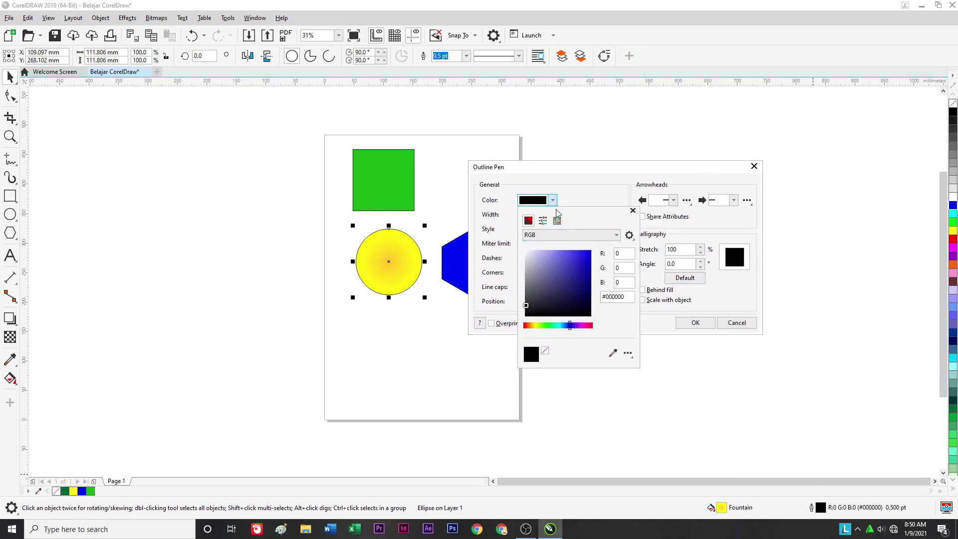
left_click(554, 202)
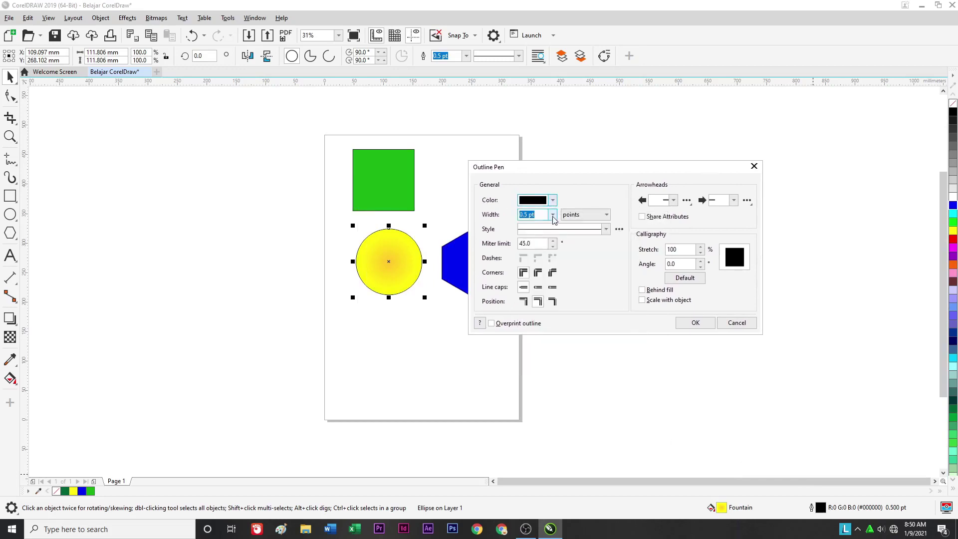
Try the circle's outline at widths None, 3.0 pt and 8.0 pt
left_click(552, 216)
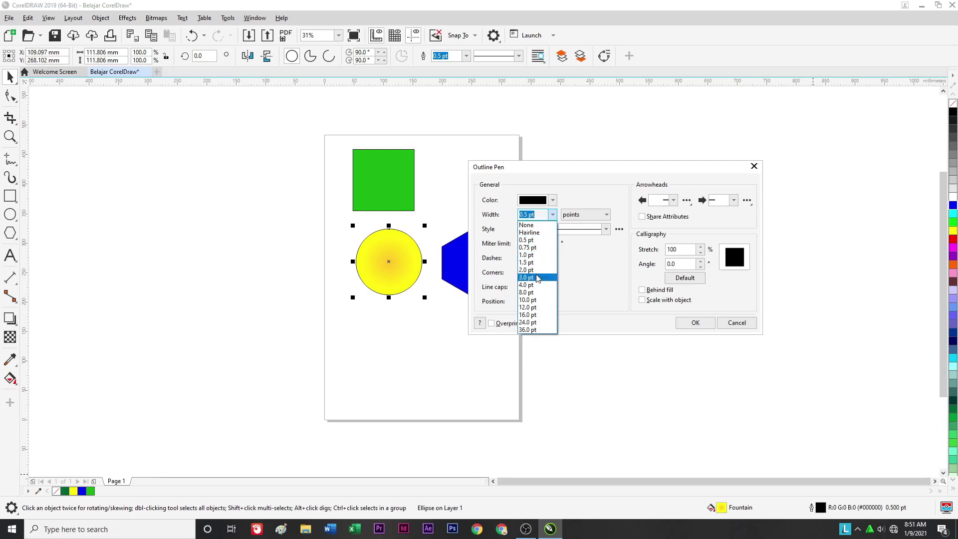
left_click(538, 225)
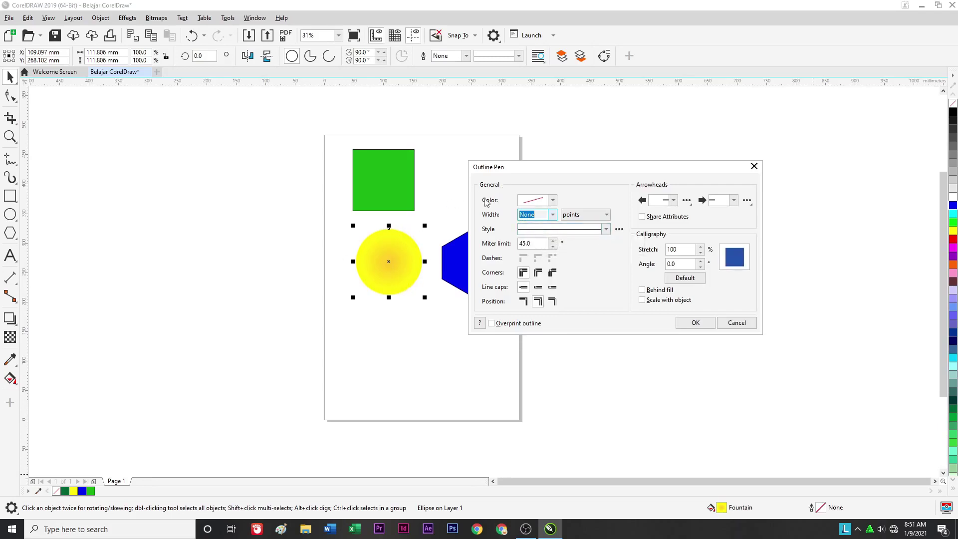
left_click(552, 215)
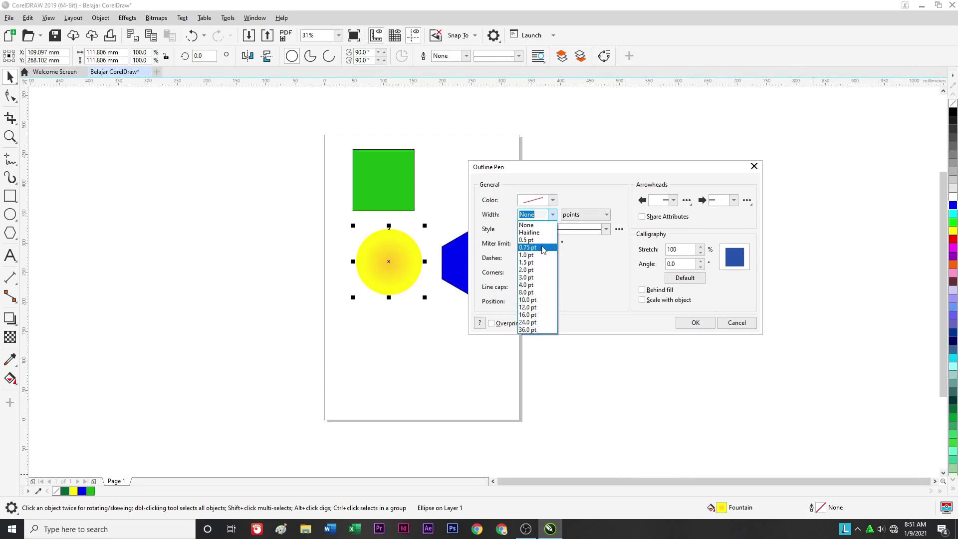
left_click(543, 278)
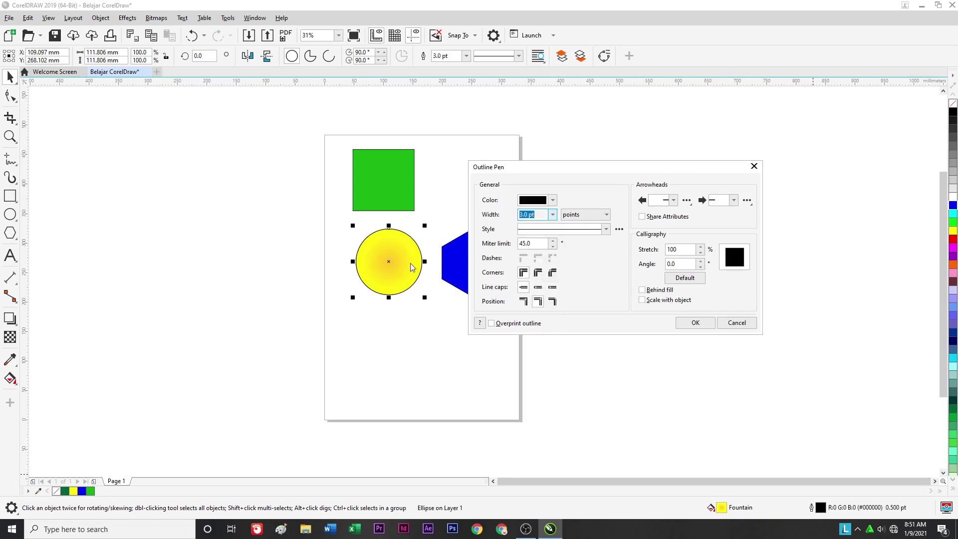
left_click(552, 215)
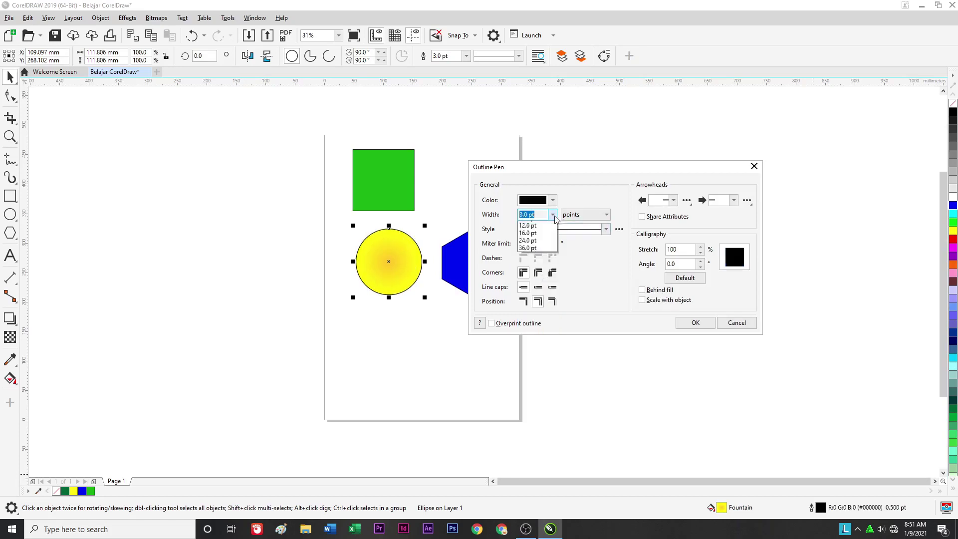
left_click(543, 293)
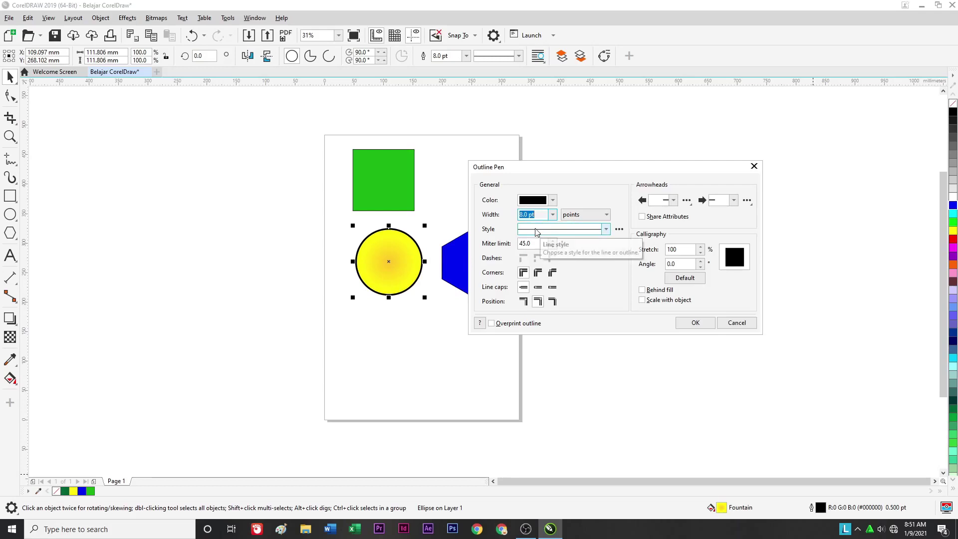
Try a dashed line style on the circle's outline and restore the solid line style
left_click(558, 229)
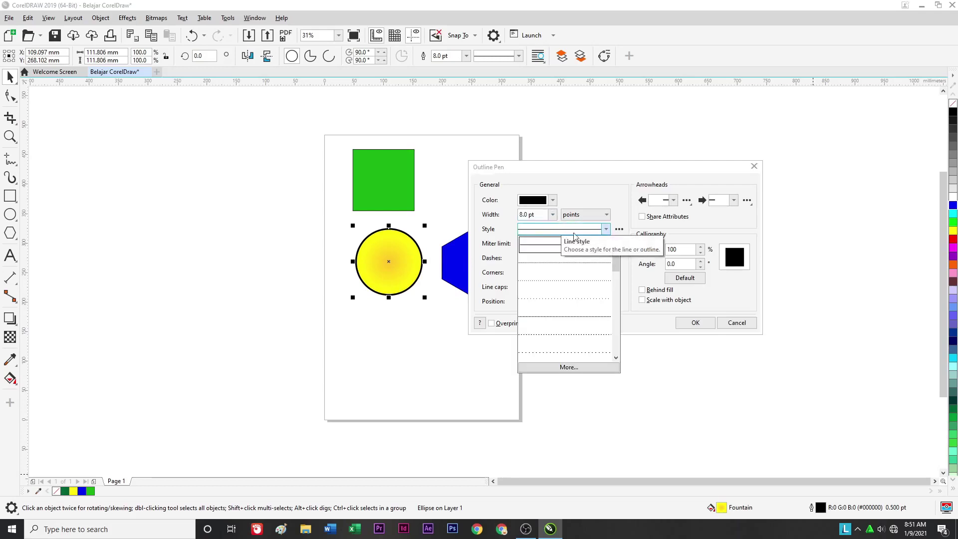
left_click_drag(616, 264, 614, 291)
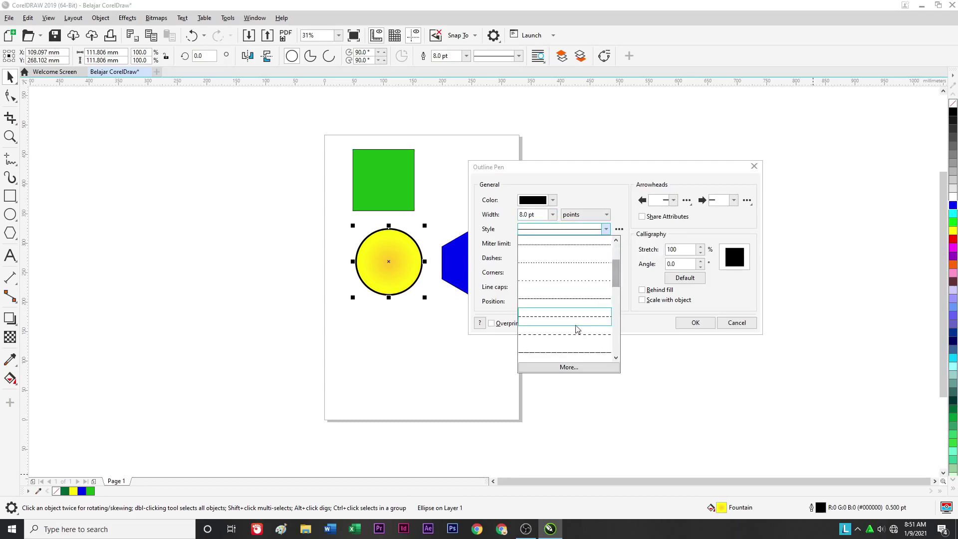
left_click(574, 329)
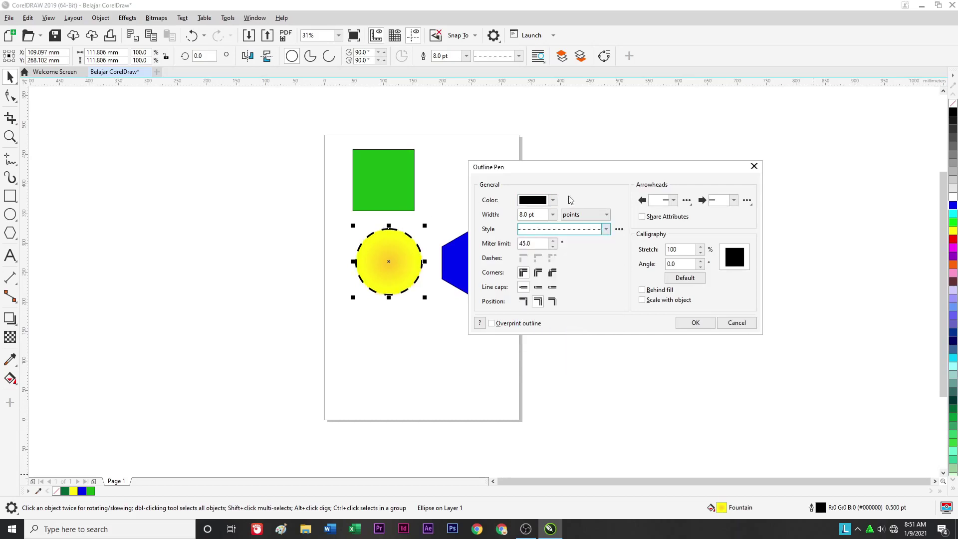
left_click(574, 231)
left_click_drag(614, 288, 615, 249)
left_click(577, 245)
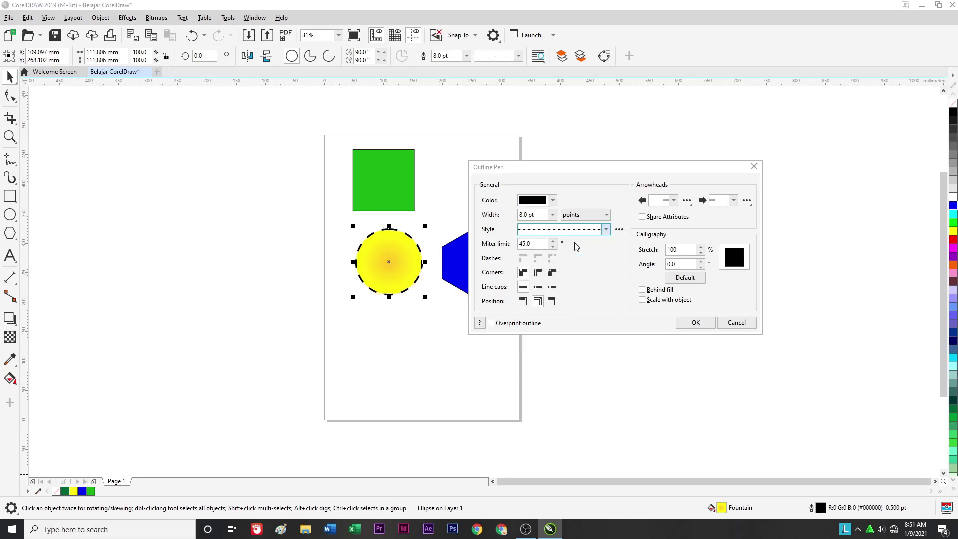
Set the circle's outline width to None, apply the Outline Pen settings and clear the selection
left_click(550, 202)
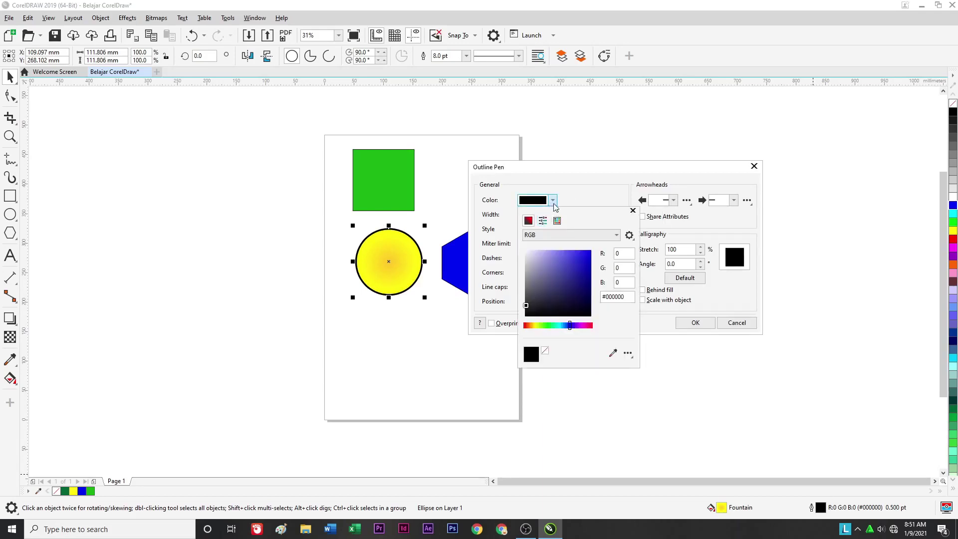
left_click(552, 200)
left_click(552, 215)
left_click(544, 225)
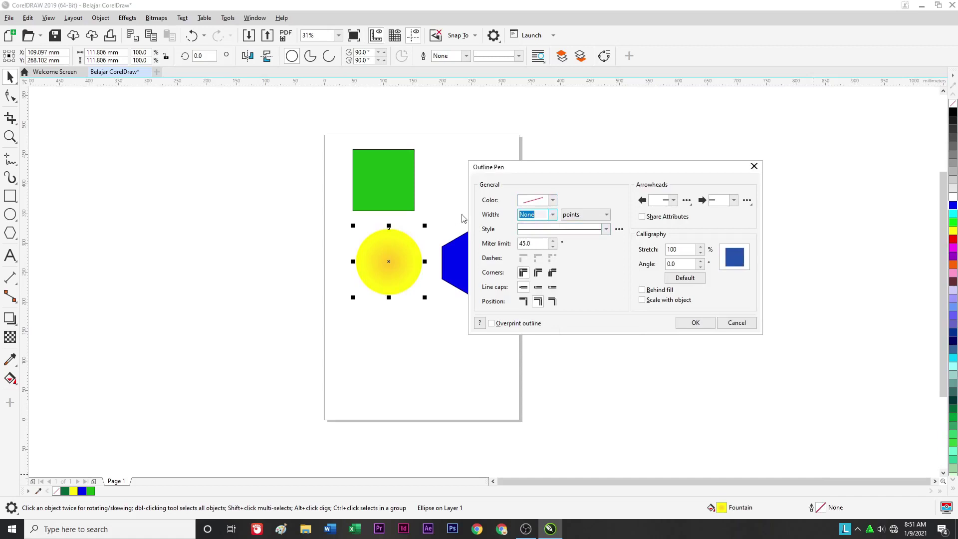
left_click(695, 323)
left_click(563, 294)
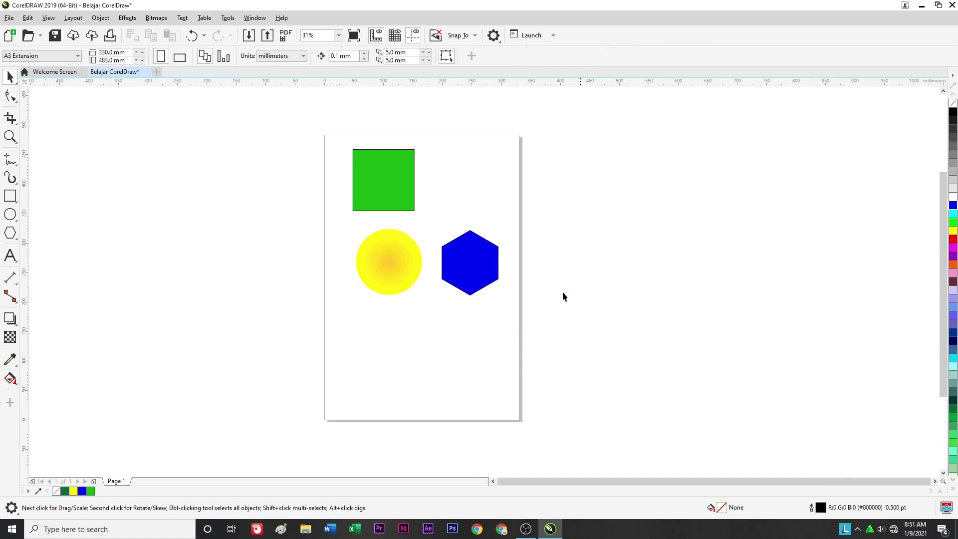
Examine the circle's edge up close, compare it with the square and hexagon outlines, and clear the selection
scroll(415, 245, "up", 2)
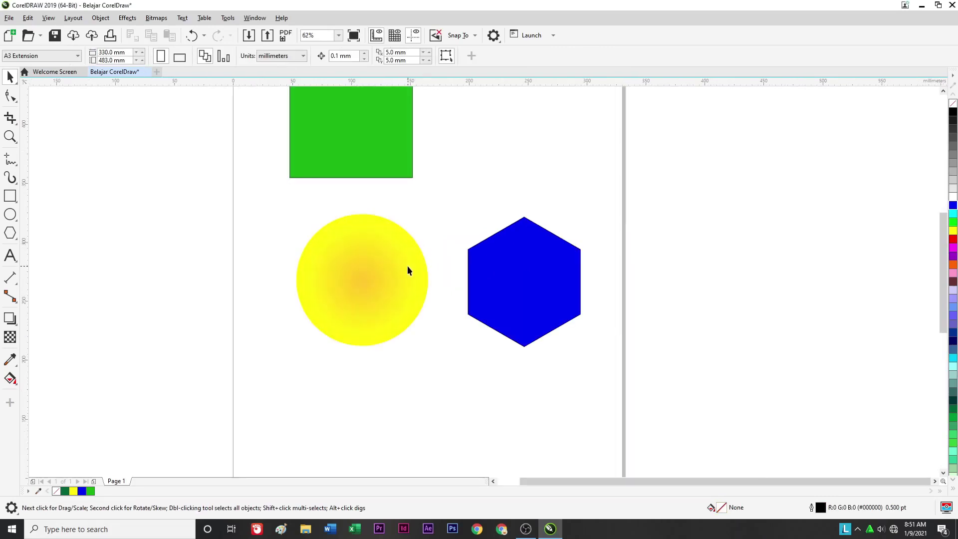
scroll(407, 267, "down", 2)
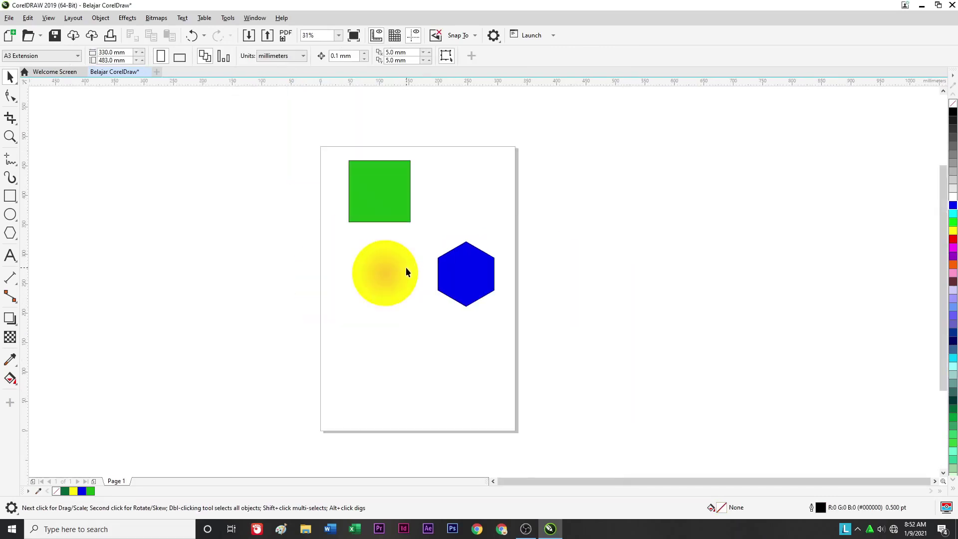
left_click(406, 269)
left_click(392, 209)
left_click(452, 270)
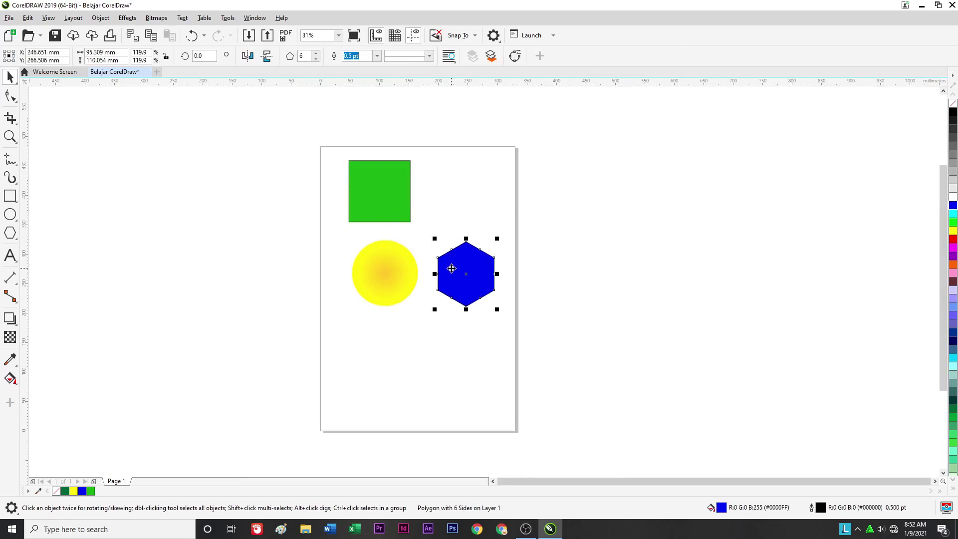
left_click(561, 222)
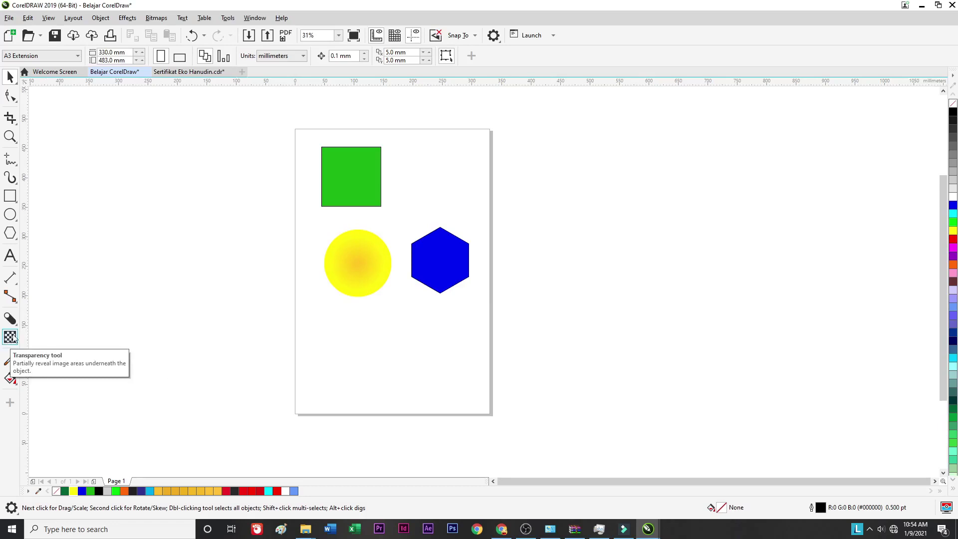
Apply a uniform transparency to the blue hexagon, try it at 30 and set it back to 50
left_click(459, 260)
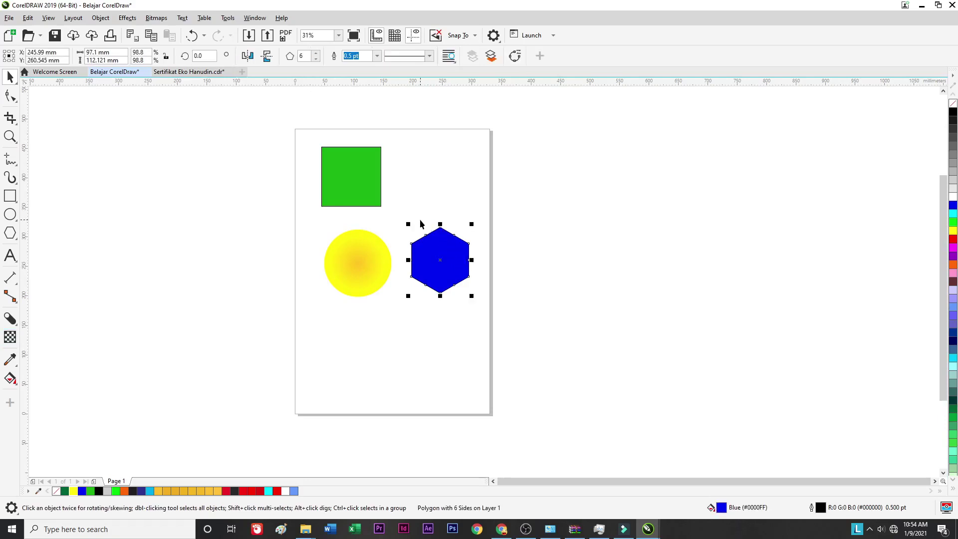
left_click(10, 338)
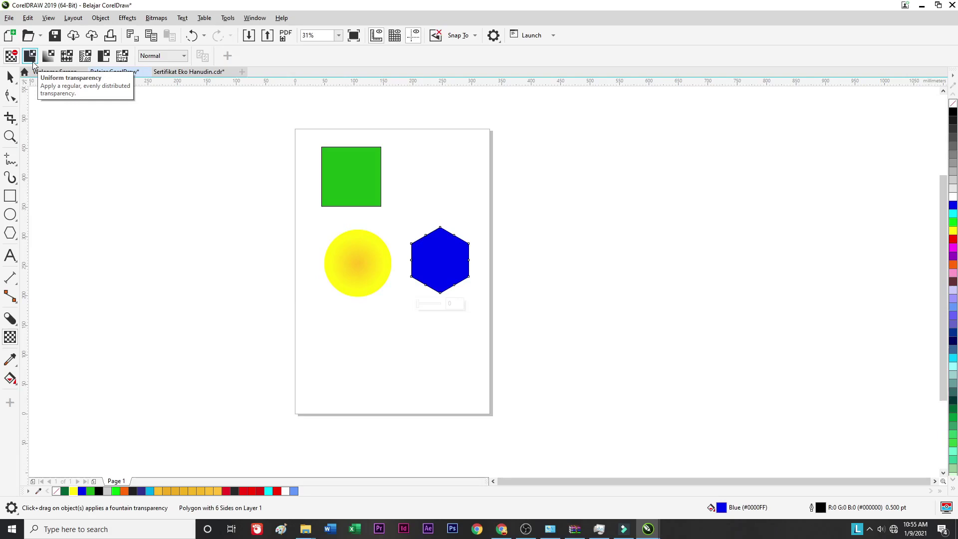
left_click(458, 257)
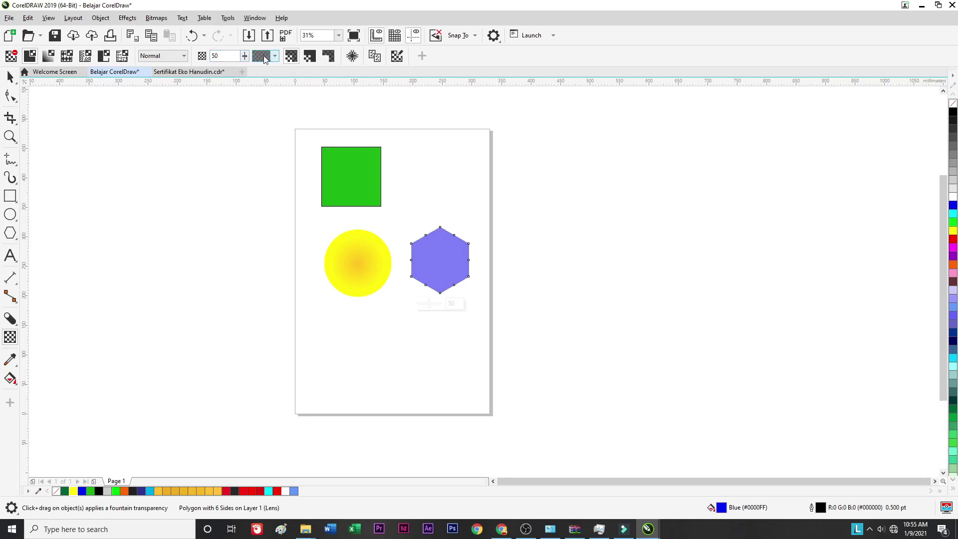
left_click(244, 56)
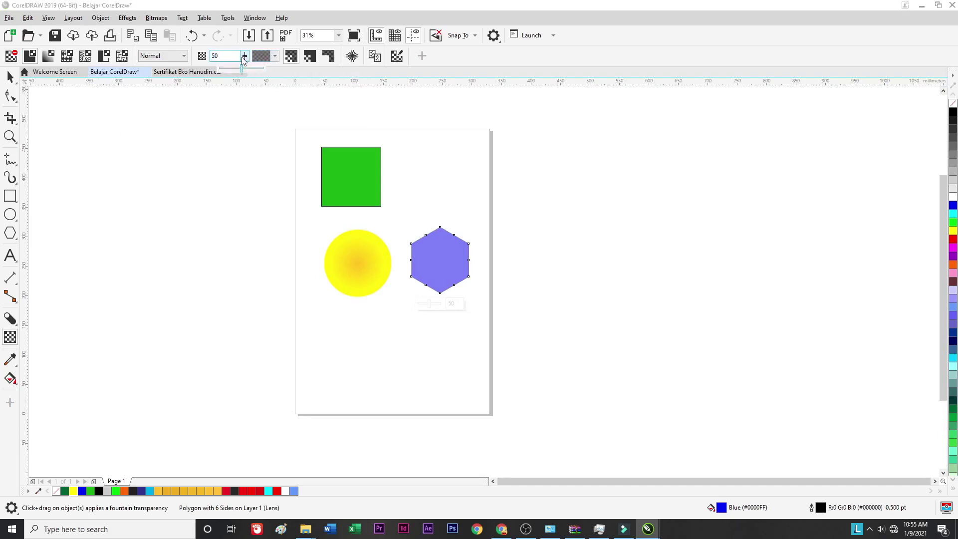
mouse_move(243, 70)
left_mouse_down()
mouse_move(253, 73)
mouse_move(225, 75)
left_mouse_up()
left_click(245, 55)
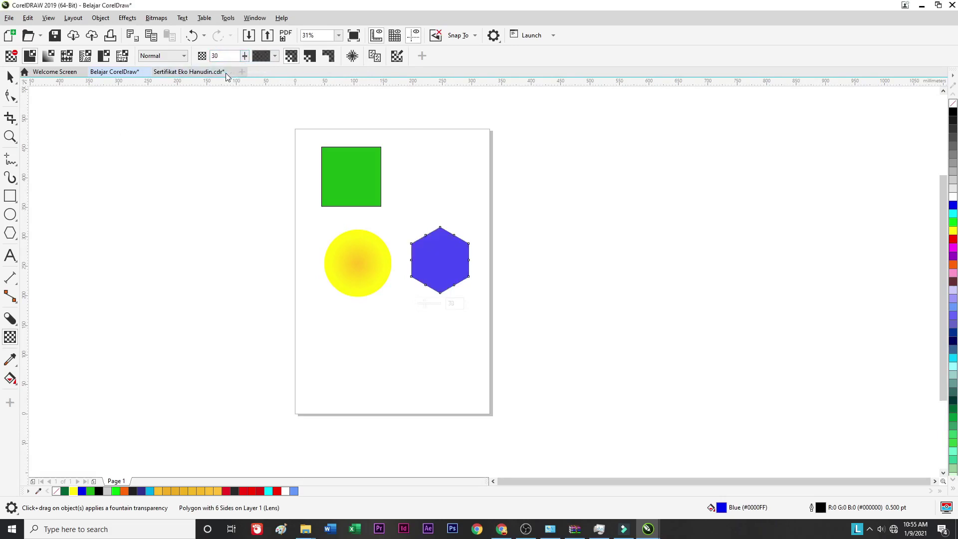
left_click(243, 56)
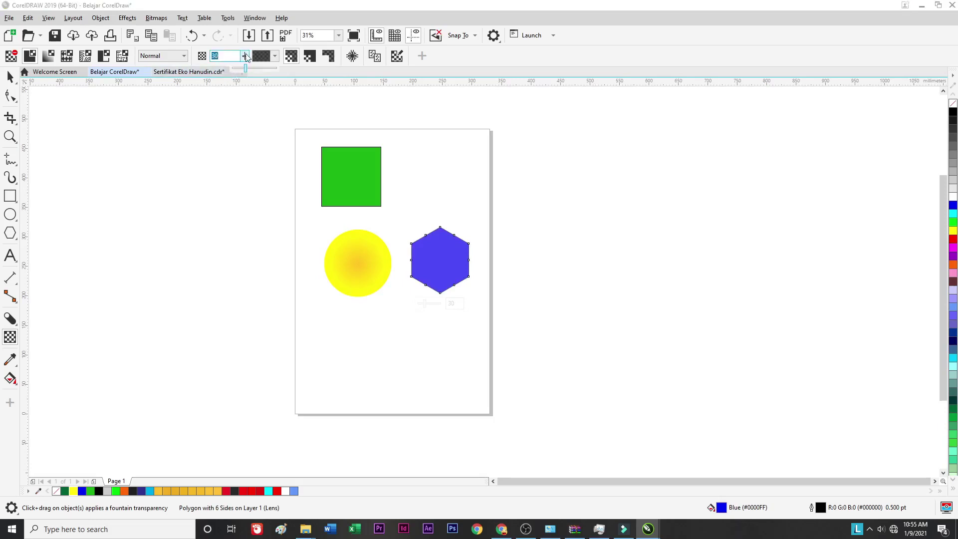
left_click_drag(245, 70, 256, 70)
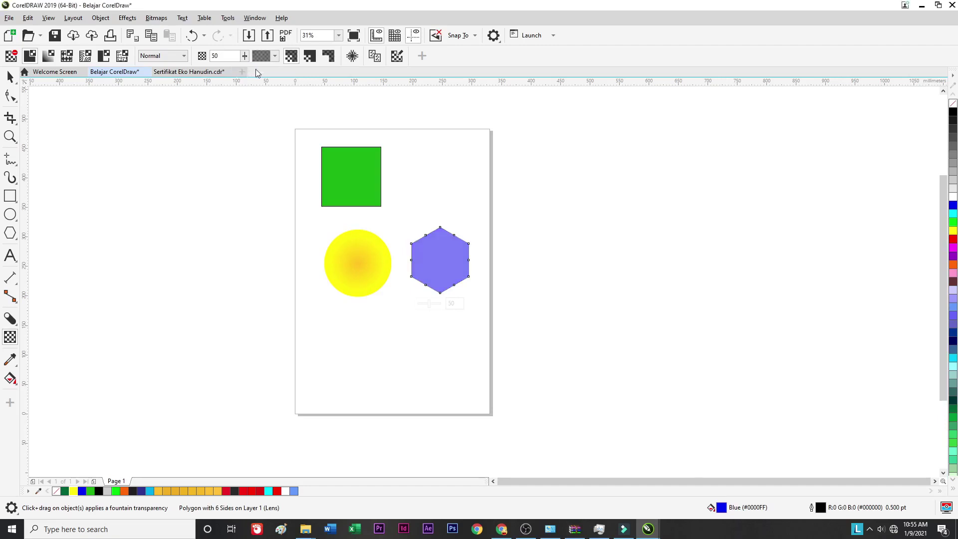
Move the hexagon down about 2.5 mm and apply a linear fountain transparency to it
left_click(10, 76)
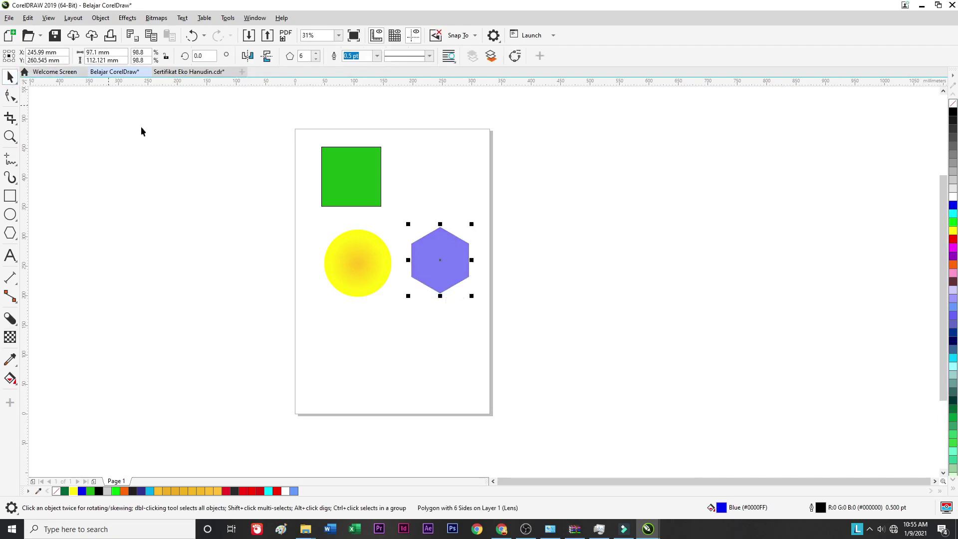
mouse_move(455, 264)
left_mouse_down()
mouse_move(408, 194)
mouse_move(407, 246)
mouse_move(409, 236)
mouse_move(423, 263)
mouse_move(410, 252)
mouse_move(456, 258)
left_mouse_up()
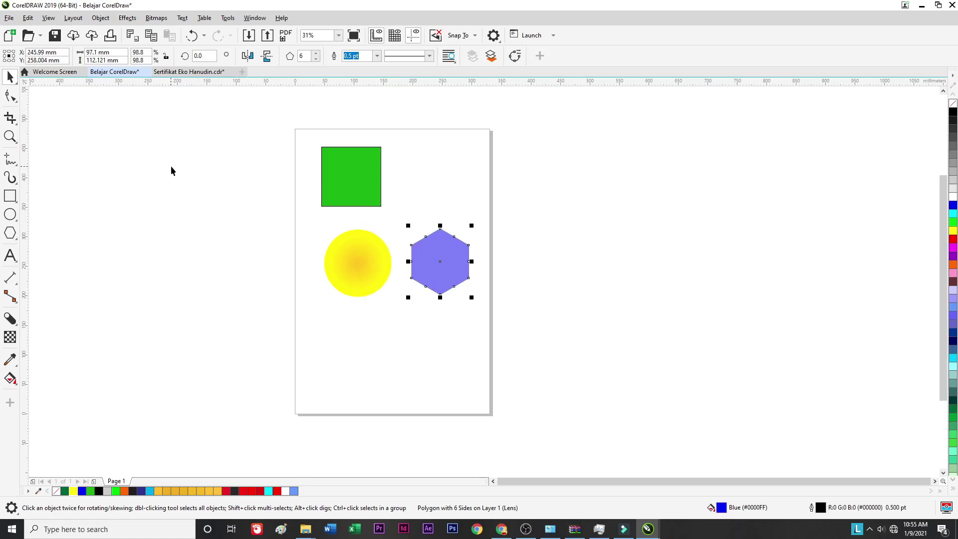
left_click(10, 336)
left_click(50, 56)
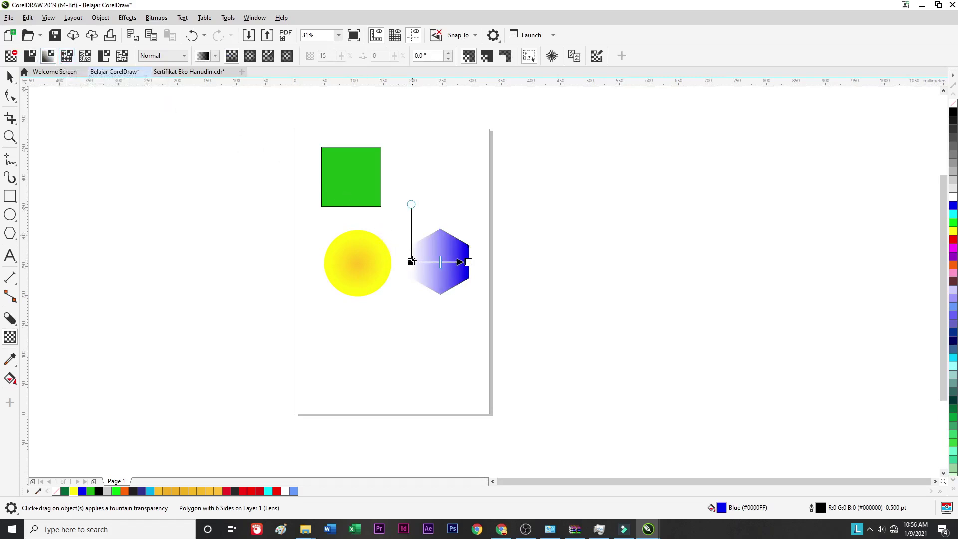
Shorten the hexagon's fountain transparency by moving its end node to just past the shape's centre, at about -0.7°
left_click(412, 260)
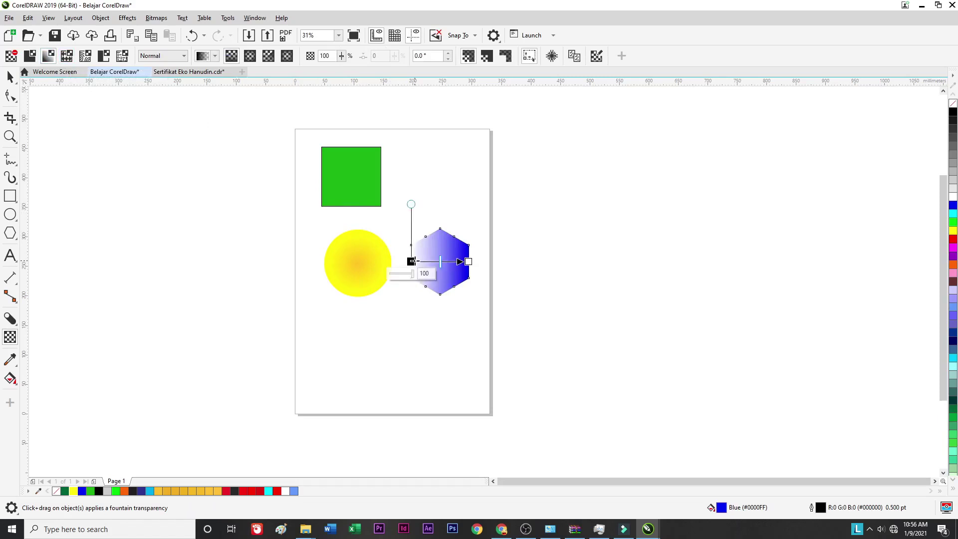
scroll(443, 261, "up", 1)
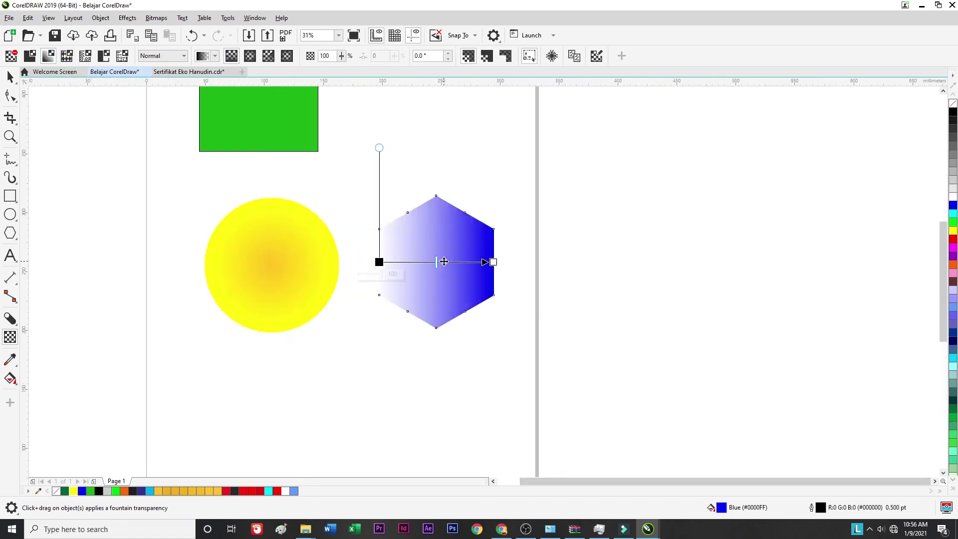
left_click_drag(493, 262, 474, 275)
scroll(499, 289, "down", 1)
scroll(474, 276, "up", 1)
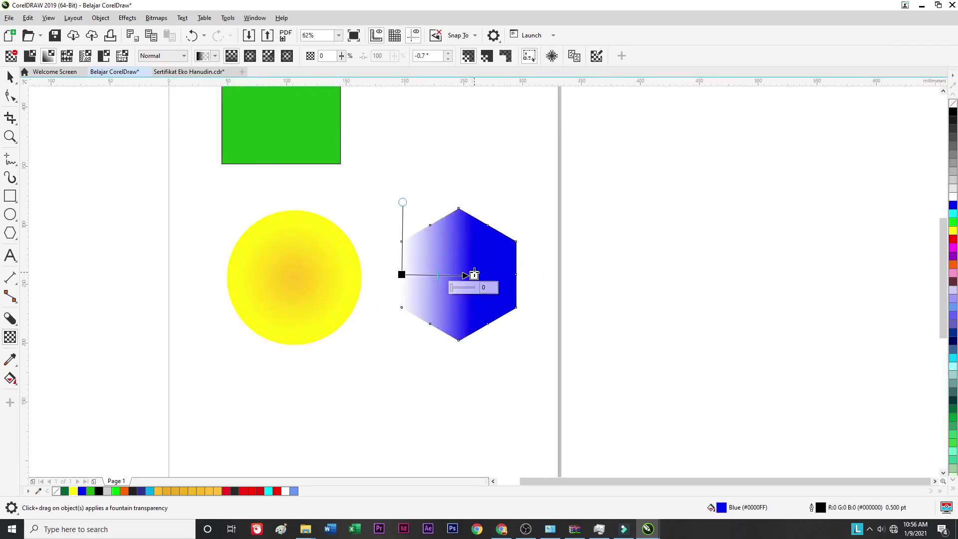
Try the end node's transparency at 40, 2 and 64, and set it to 36
scroll(474, 274, "up", 1)
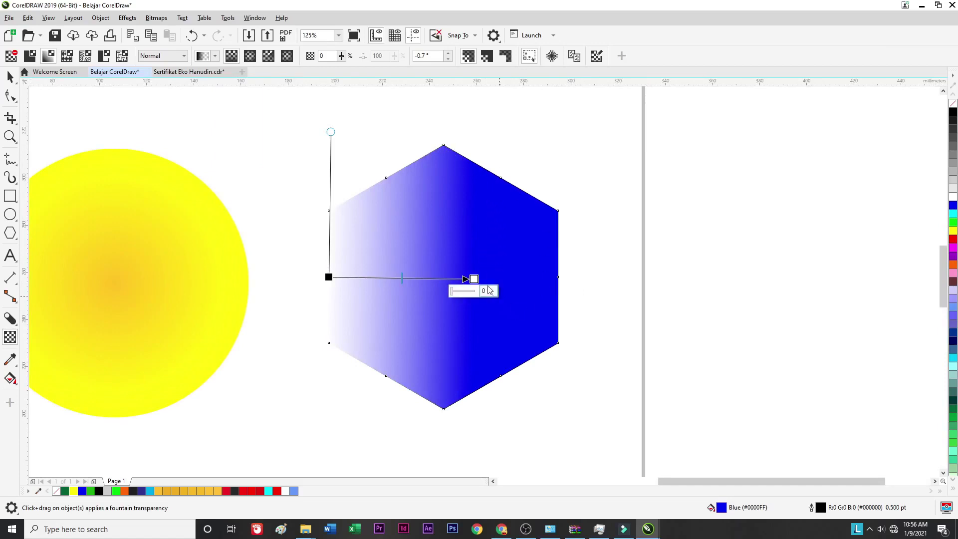
left_click_drag(451, 291, 460, 295)
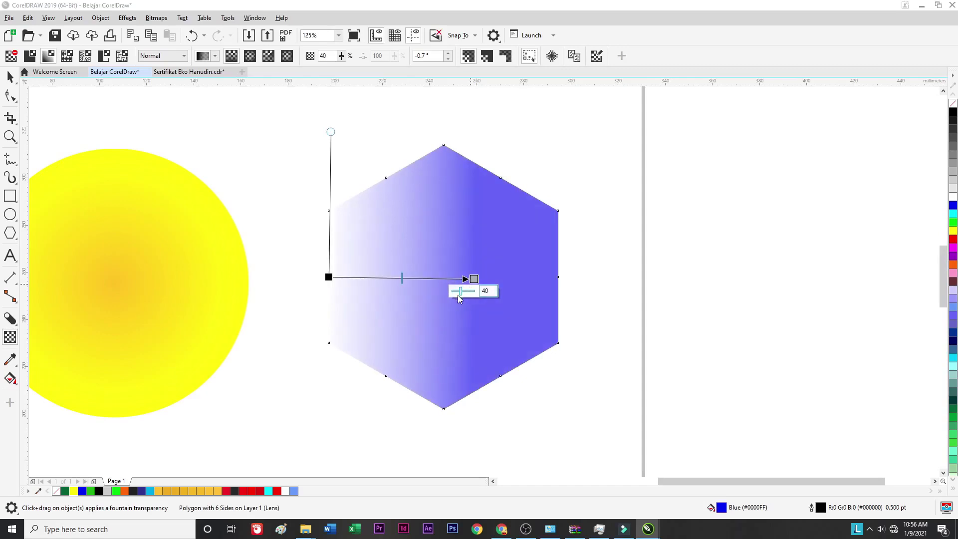
left_click_drag(461, 298, 456, 312)
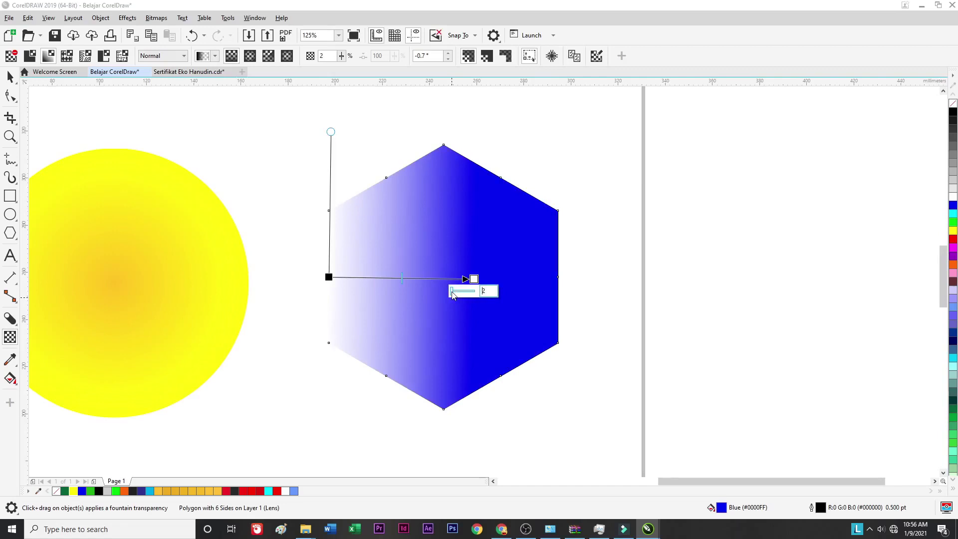
left_click_drag(452, 295, 468, 294)
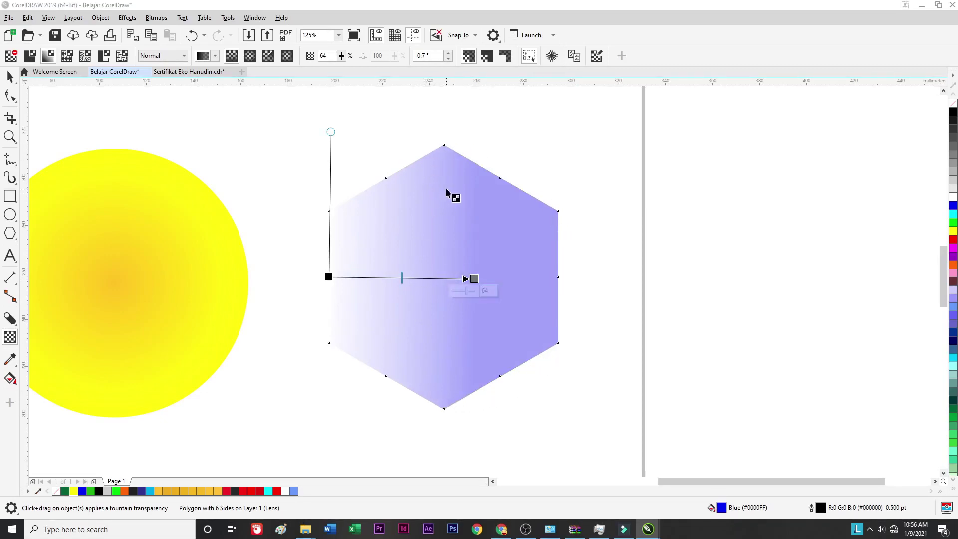
mouse_move(473, 279)
left_click_drag(465, 293, 460, 295)
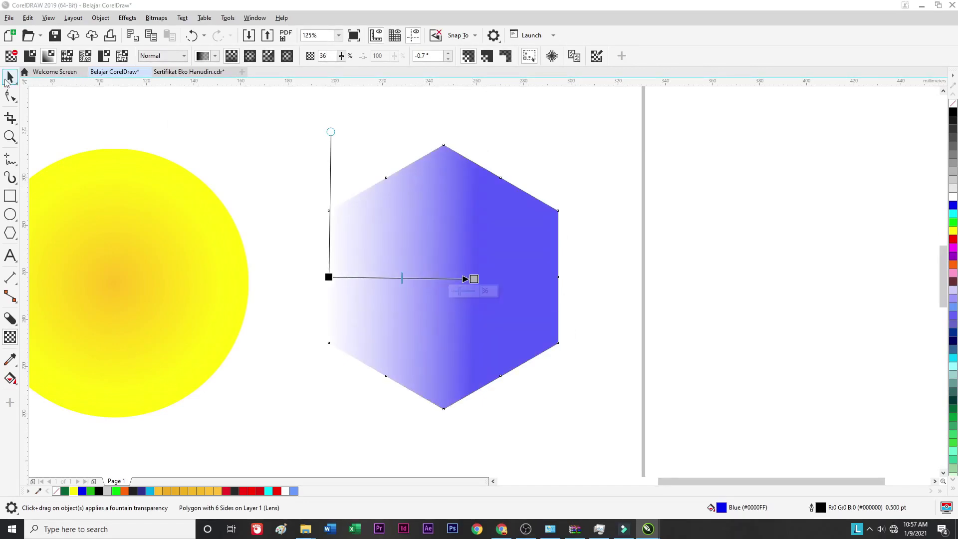
Examine the hexagon's fountain transparency with and without the selection, and compare it with the other shapes
left_click(8, 78)
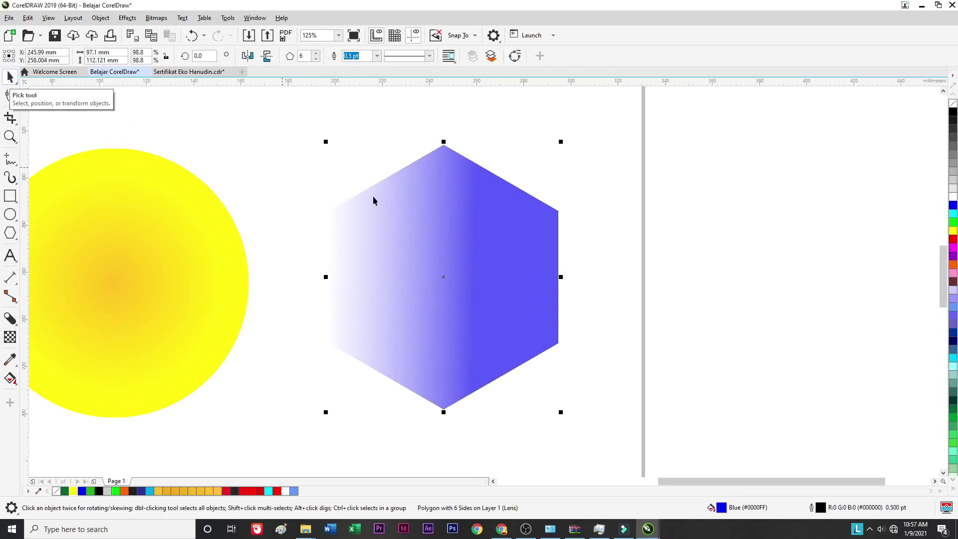
left_click(718, 252)
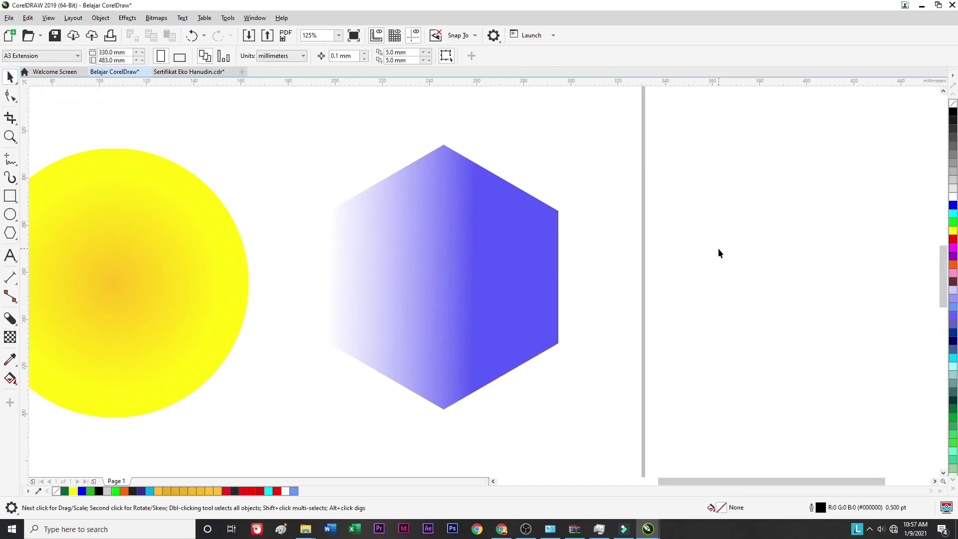
left_click(459, 251)
scroll(462, 247, "down", 2)
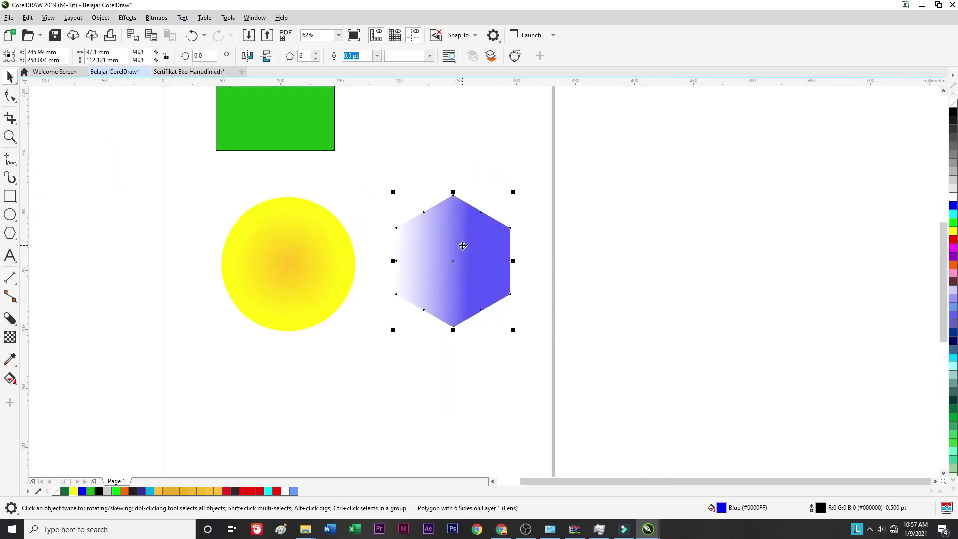
scroll(467, 190, "down", 2)
scroll(468, 190, "up", 2)
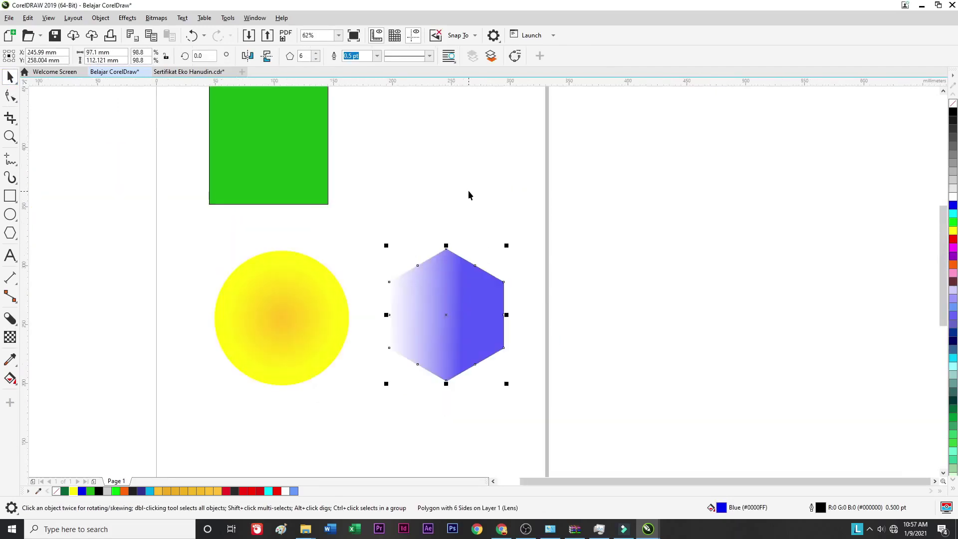